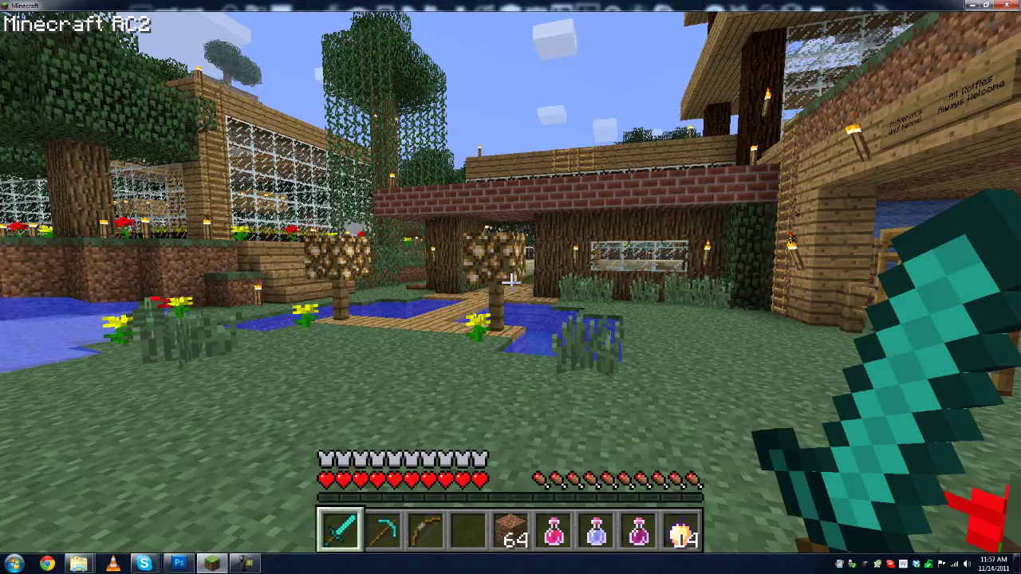
key(w)
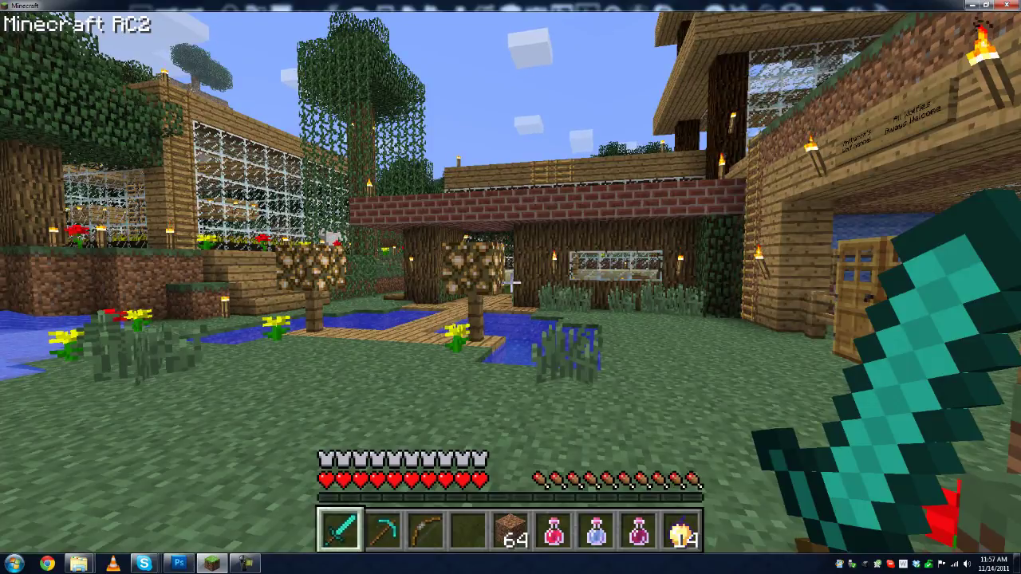
key(space)
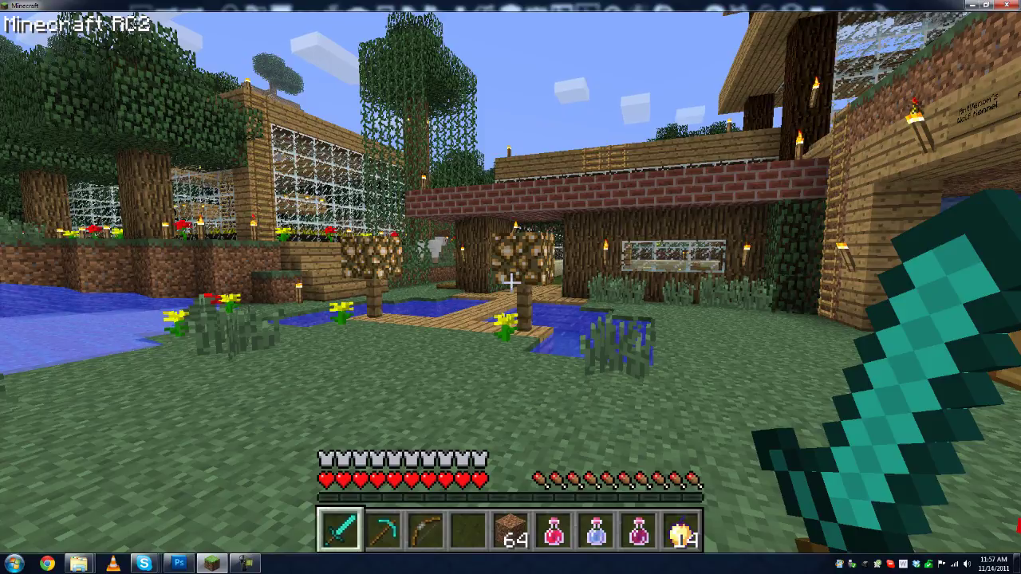
- Save and quit the world to the title screen, and switch the texture pack to AntVenom Pack.zip
key(Escape)
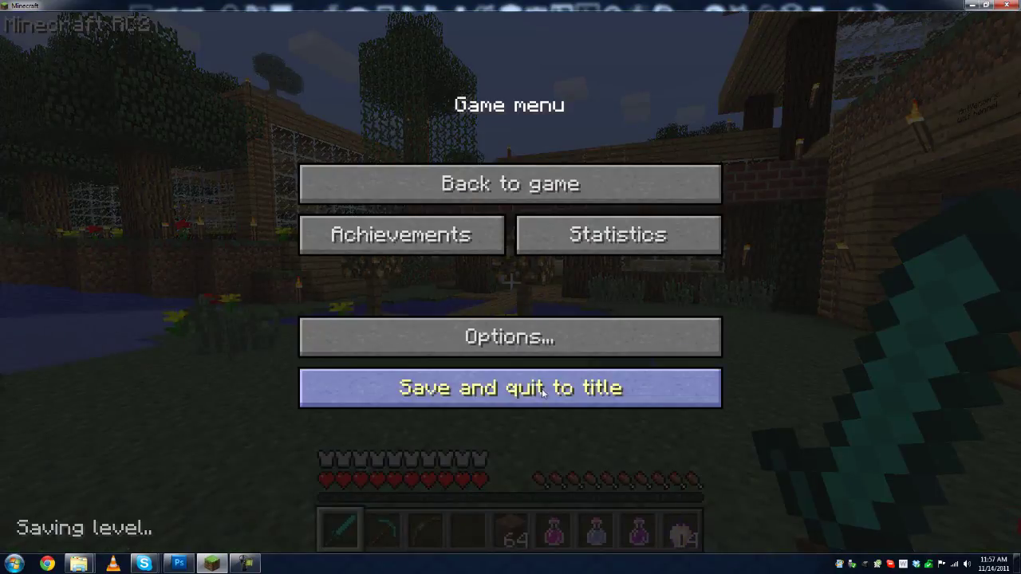
click(546, 387)
click(554, 375)
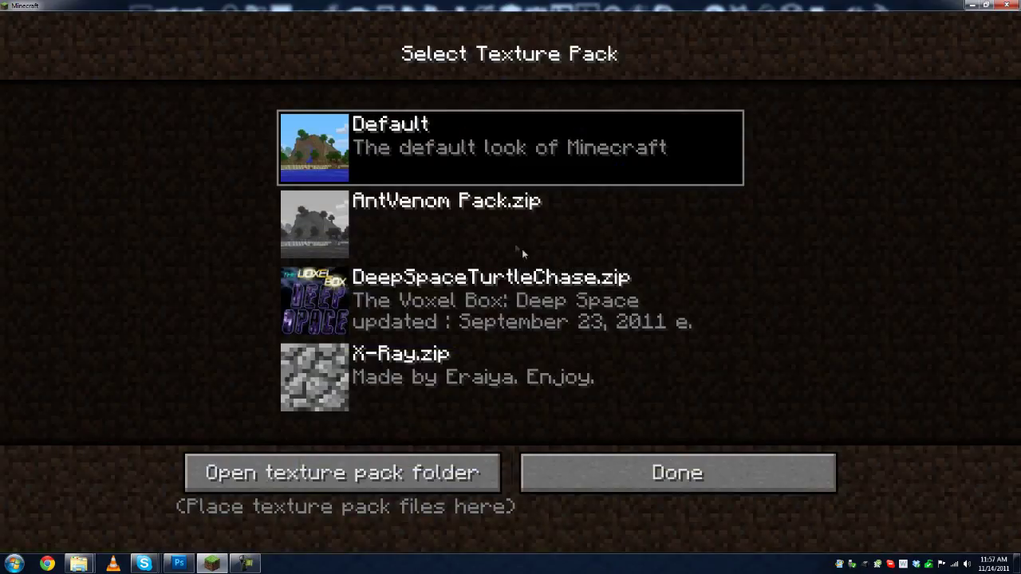
click(425, 227)
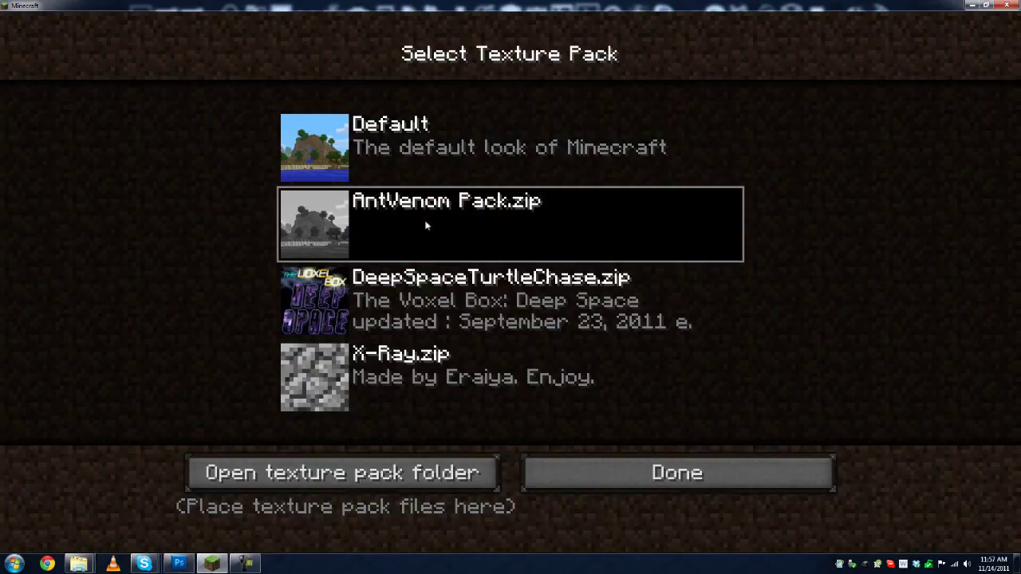
click(600, 477)
- Load the most recently played copy of AntVenom's Peaceful Map in singleplayer
click(522, 266)
click(476, 141)
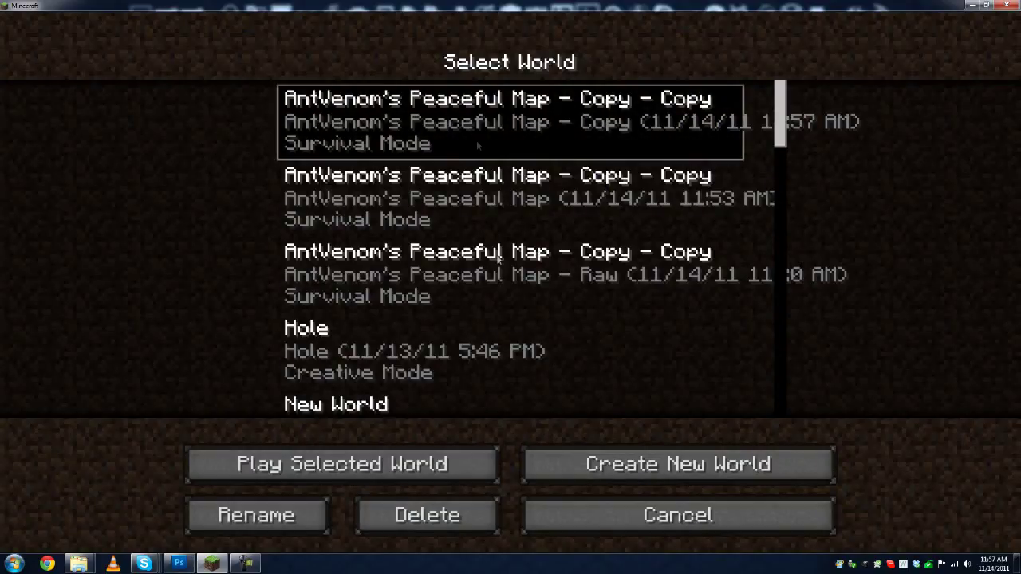
click(479, 465)
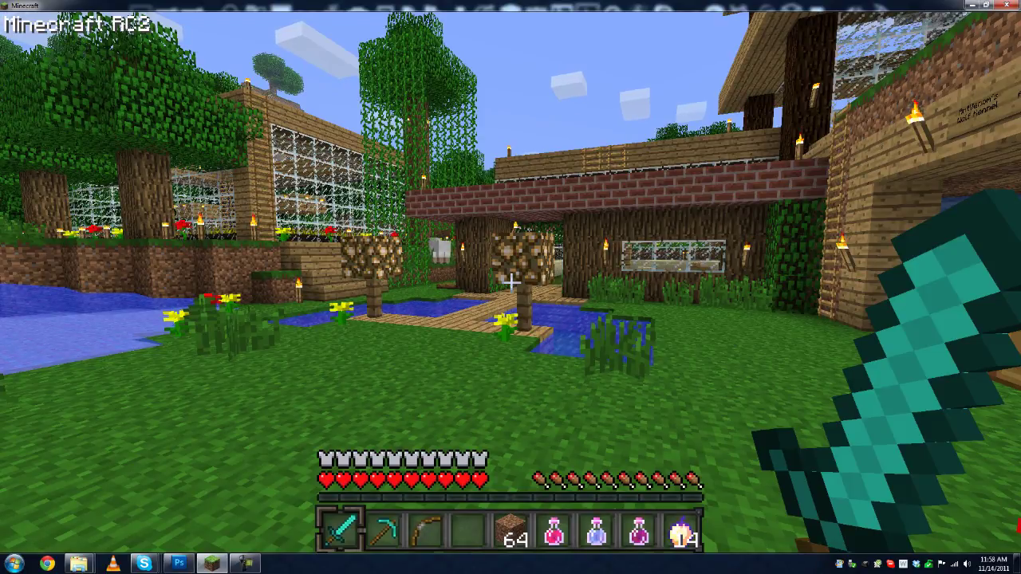
- Enter the library through its wooden door and walk down the hall to the door labelled The End Portal
mouse_move(510, 281)
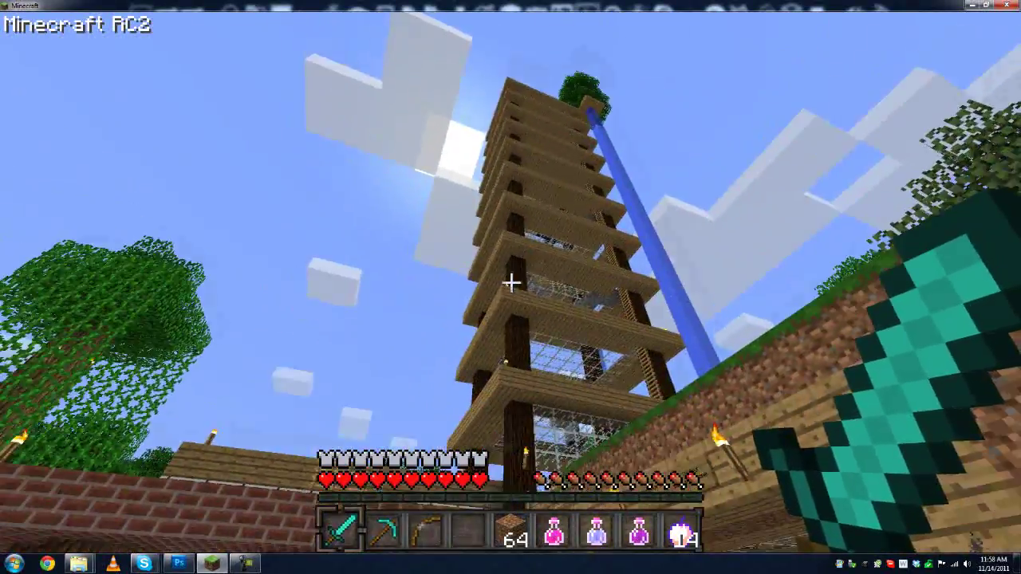
mouse_move(510, 281)
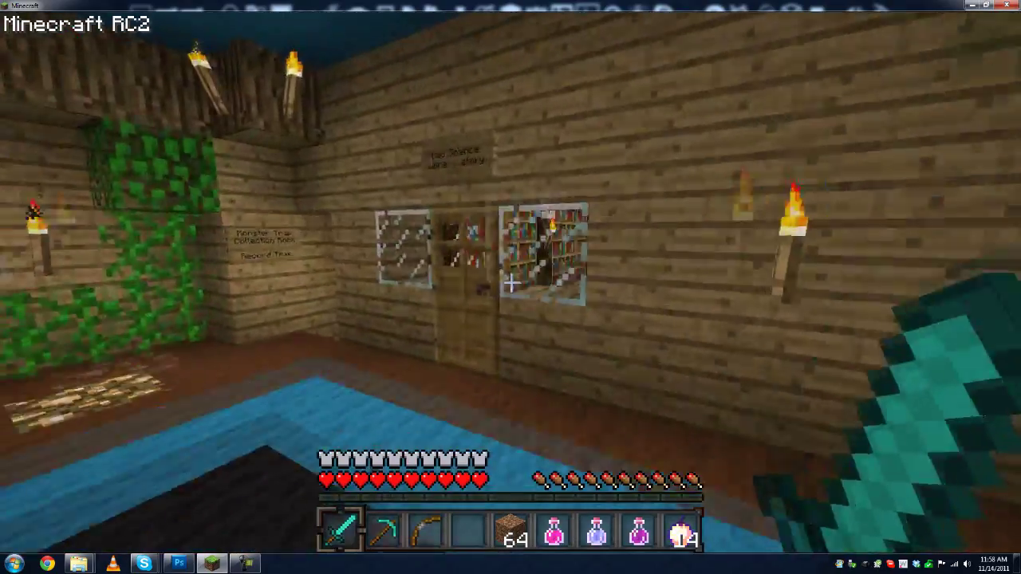
key(w)
right_click(510, 280)
key(w)
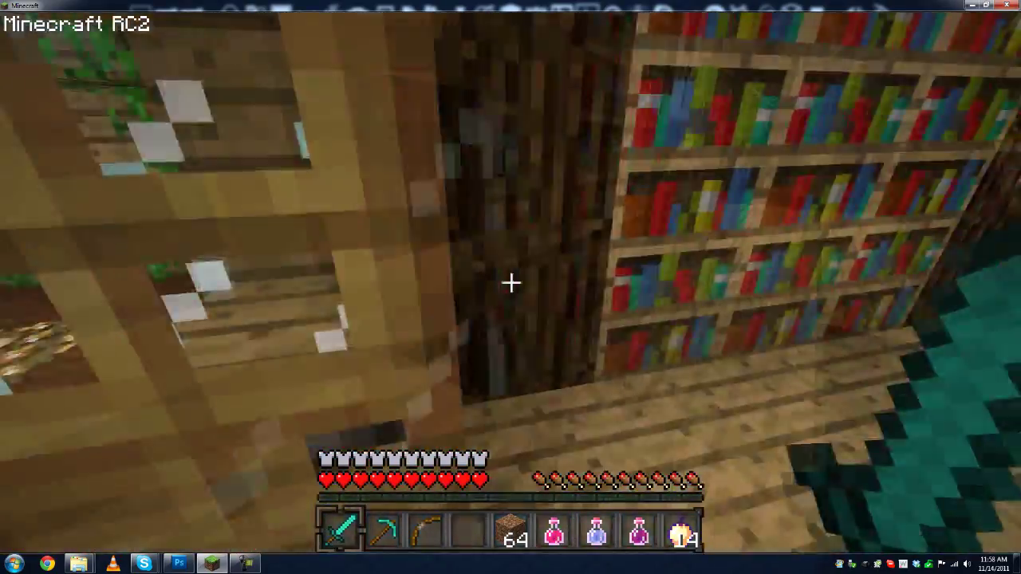
key(w)
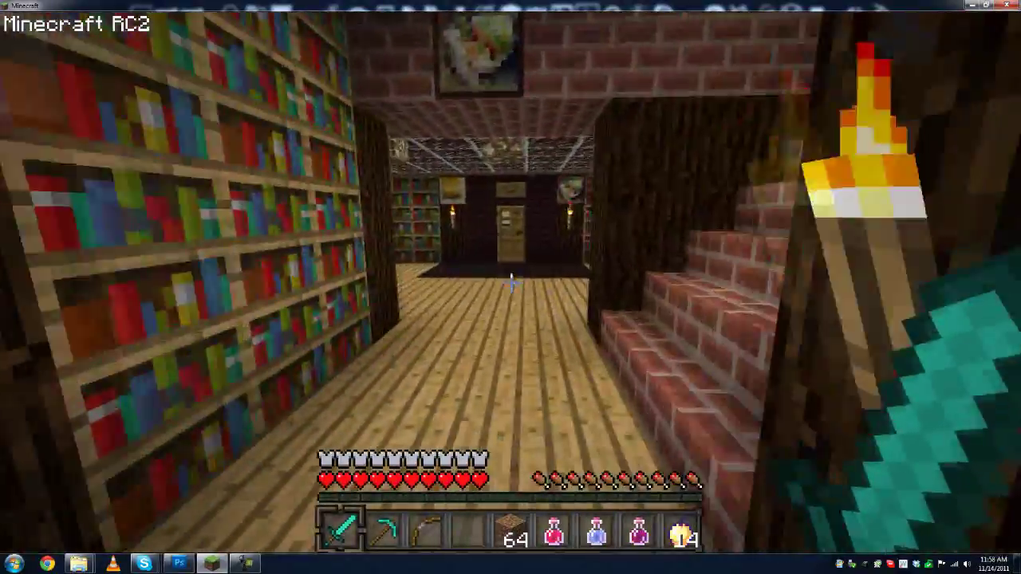
key(w)
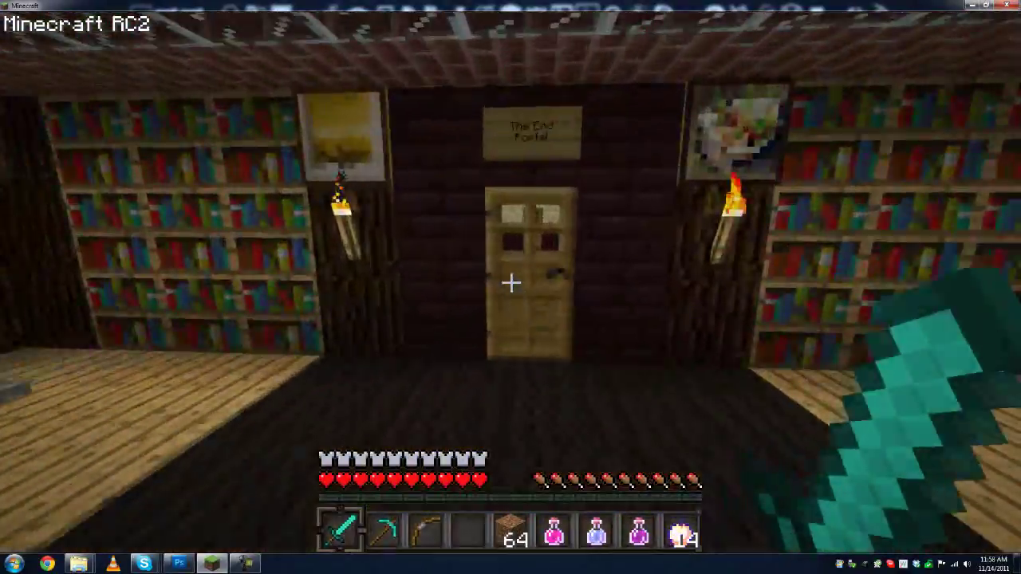
- Open the End Portal room door and walk into the portal to travel to the End
right_click(510, 281)
key(w)
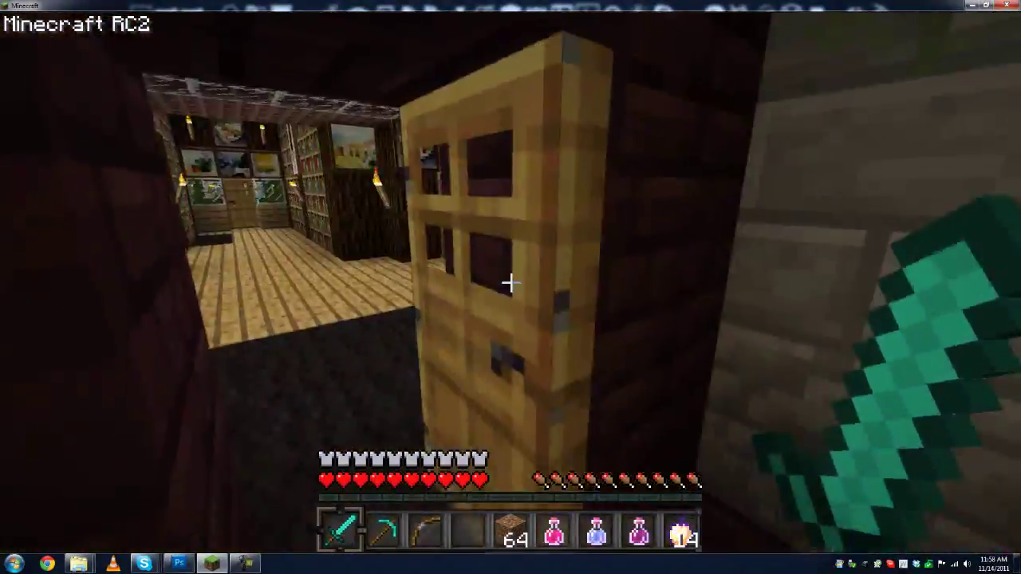
key(w)
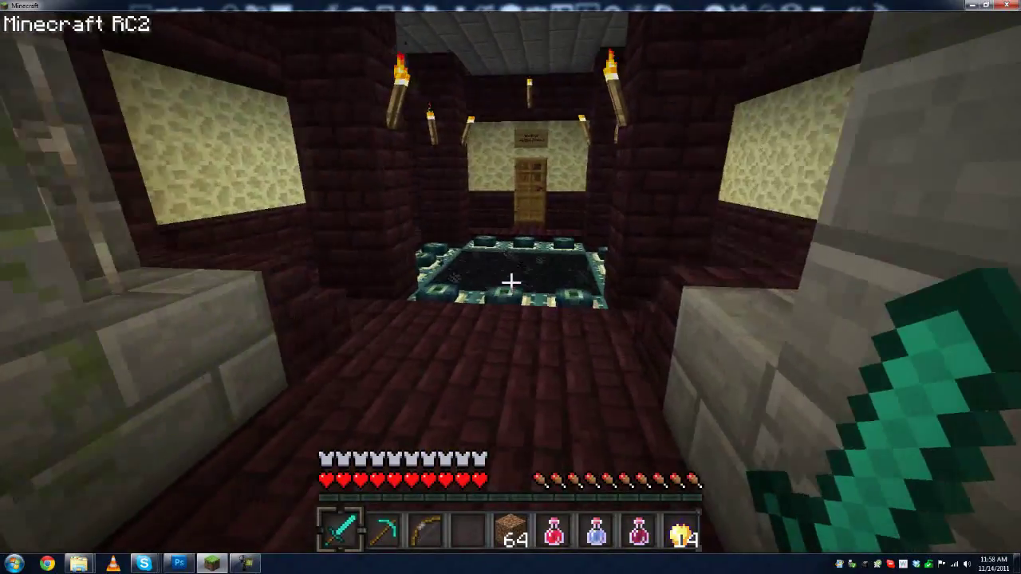
key(w)
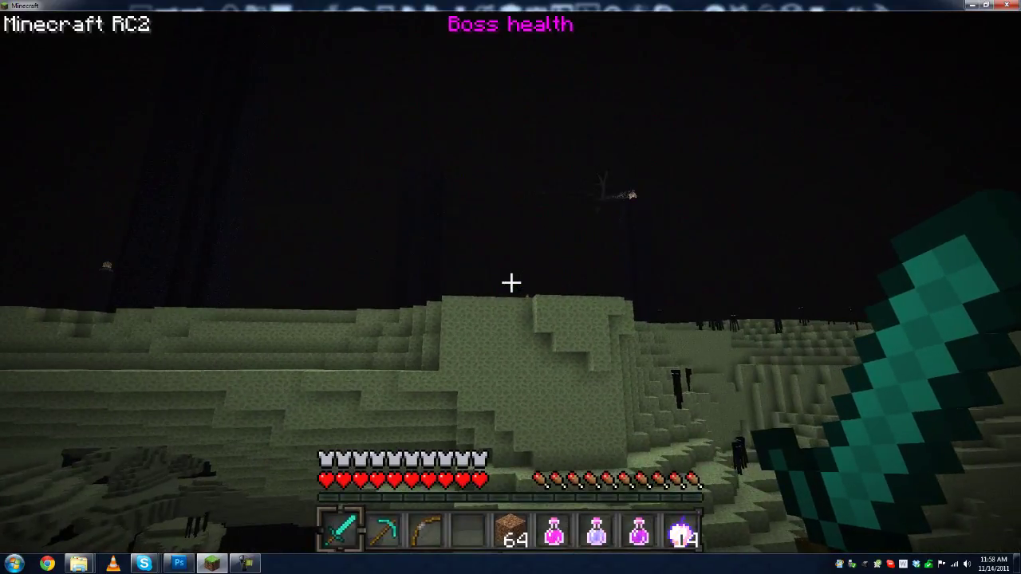
- Save and quit the world to the title screen, and minimize the game window
key(Escape)
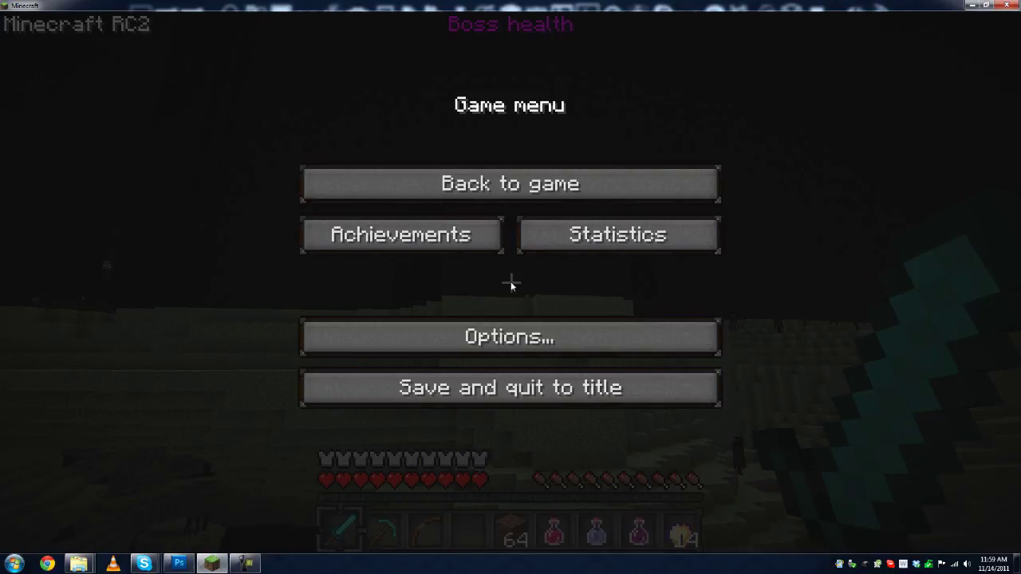
click(556, 387)
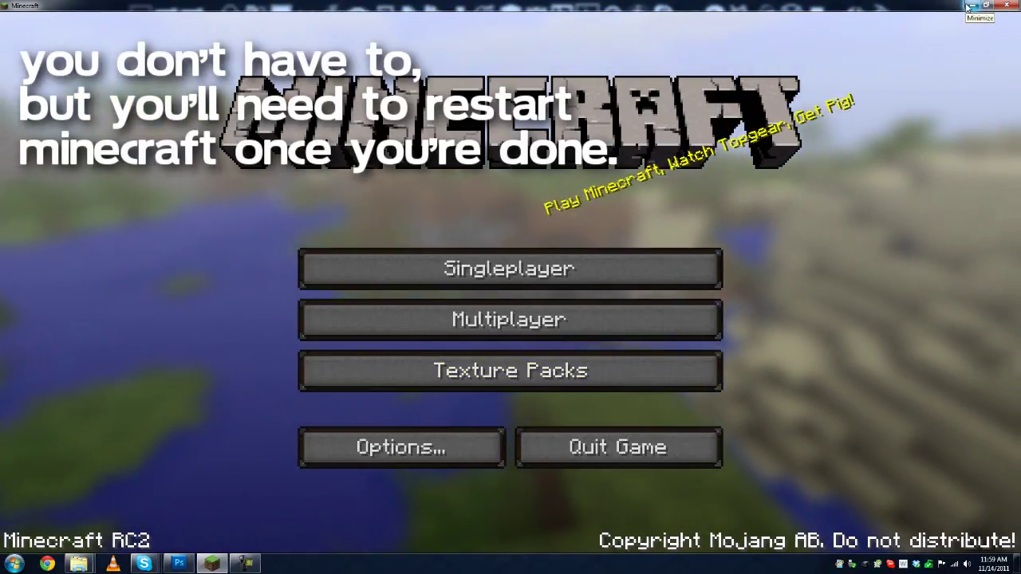
click(969, 7)
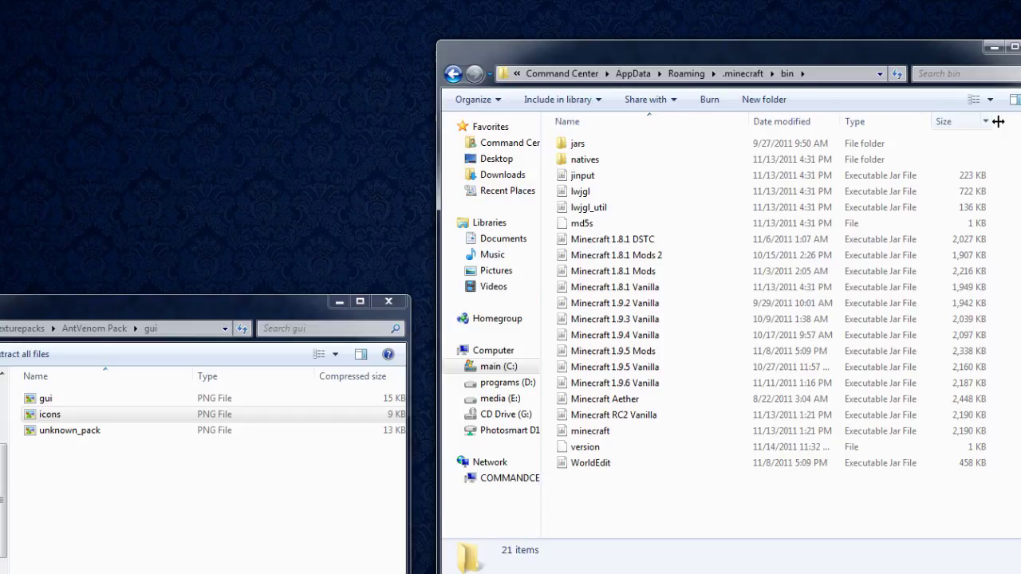
- Return the texture pack window to the texturepacks folder and look through the versioned Minecraft jar files in the bin folder
click(24, 327)
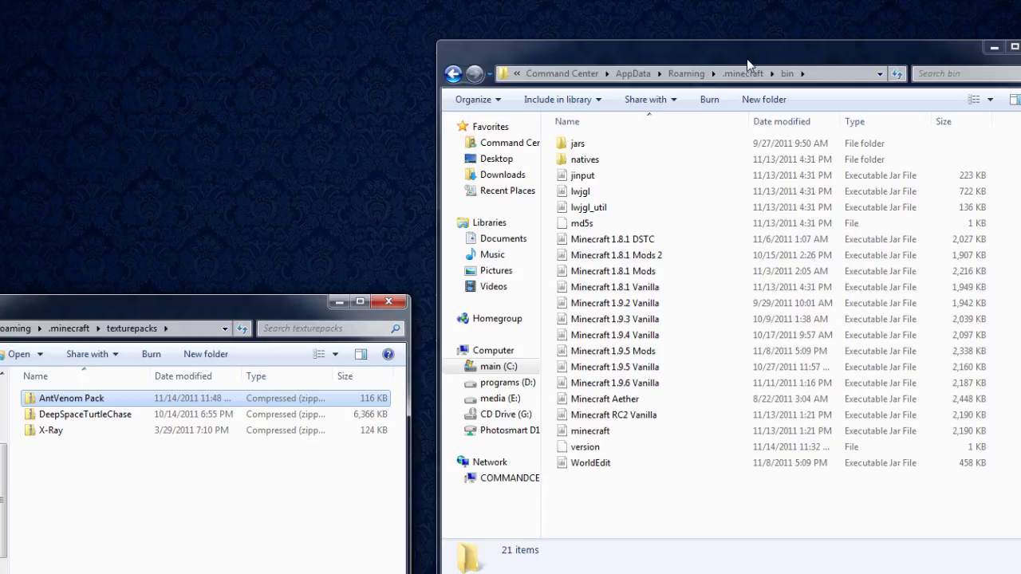
click(674, 304)
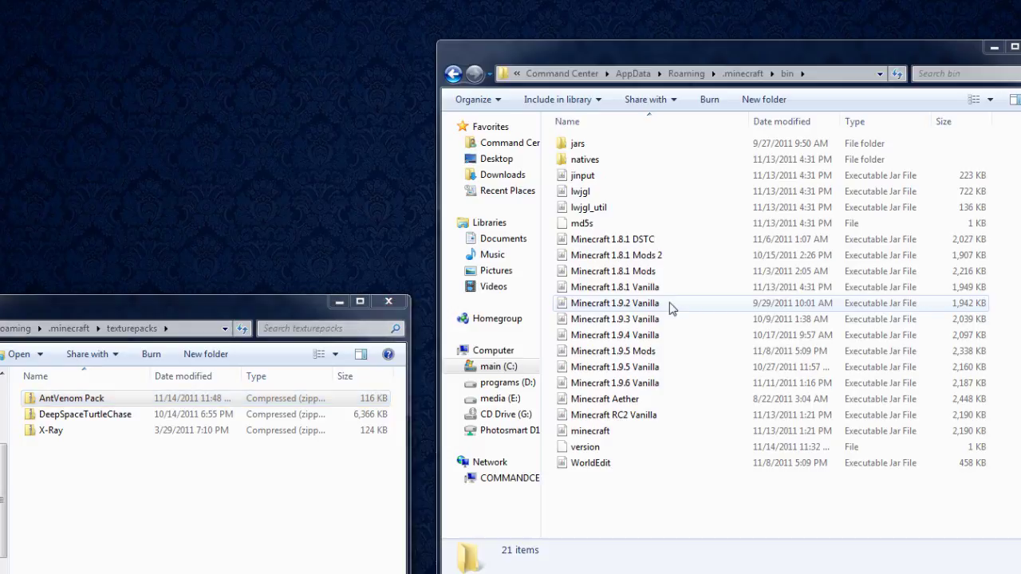
key(Up)
key(Up)
key(Up)
key(Up)
key(Down)
key(Down)
key(Down)
key(Down)
key(Down)
key(Down)
key(Down)
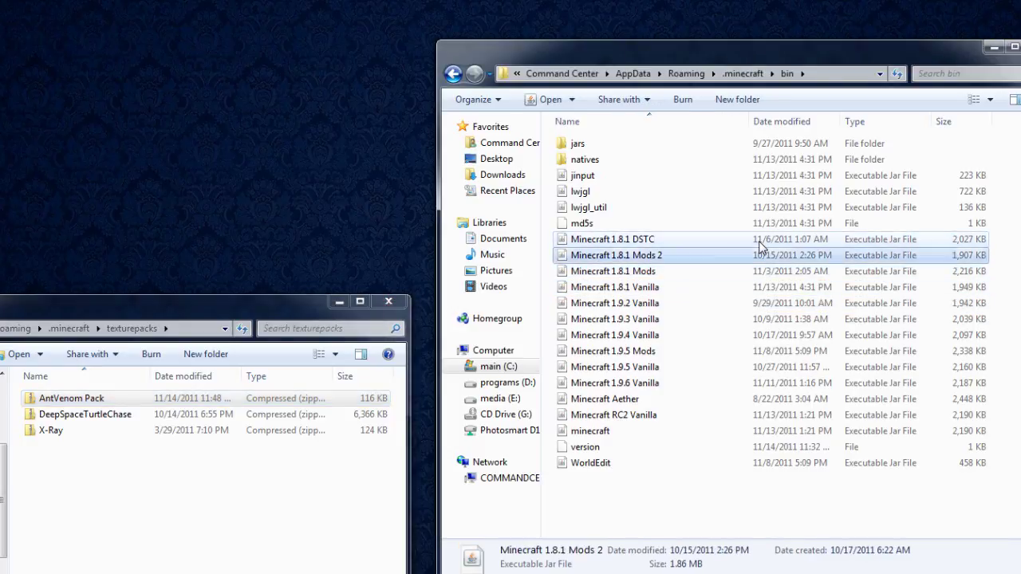
key(Down)
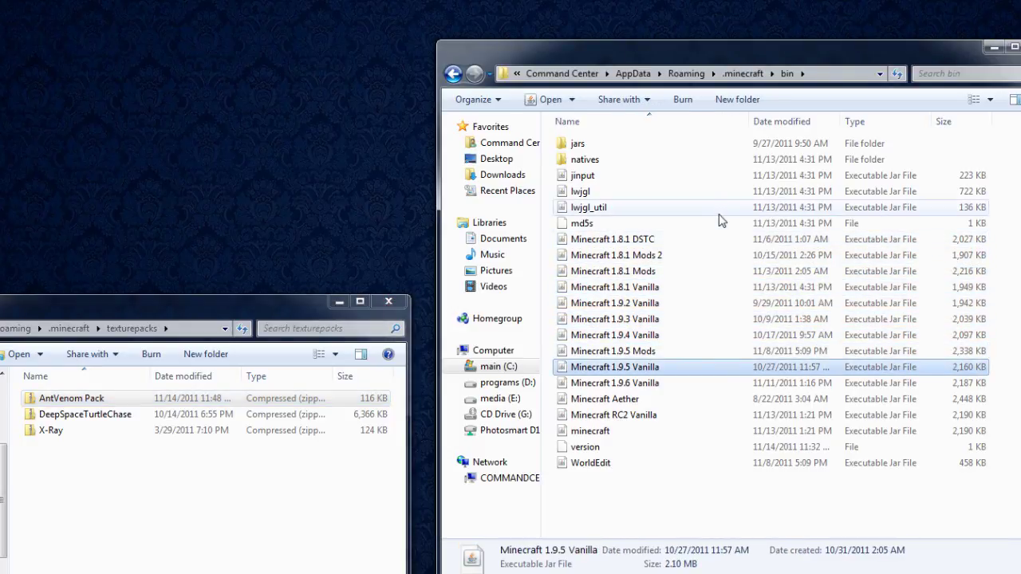
click(630, 385)
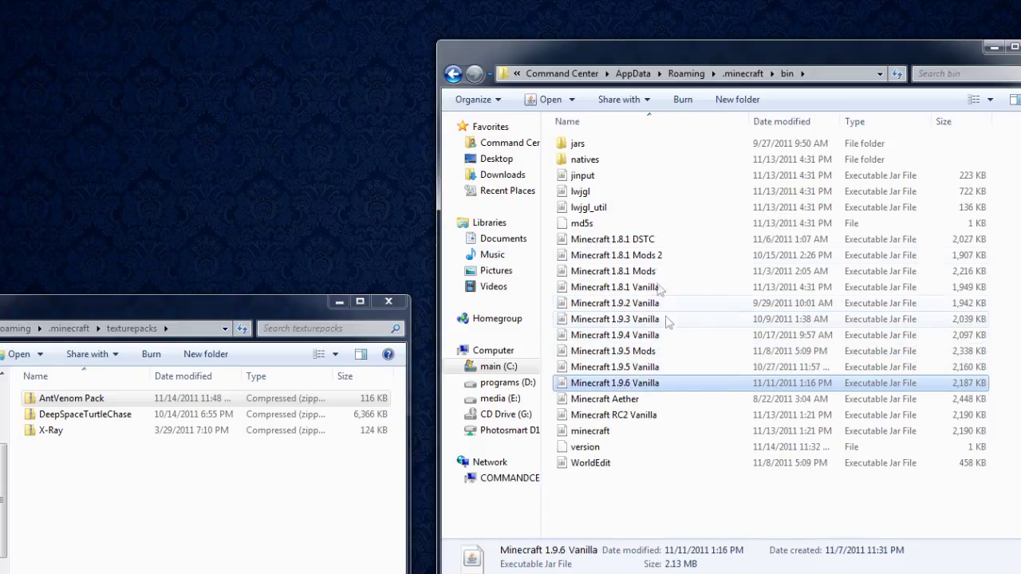
click(630, 415)
- Open the minecraft jar file from the bin folder in WinRAR archiver and dismiss the licence notice
click(600, 433)
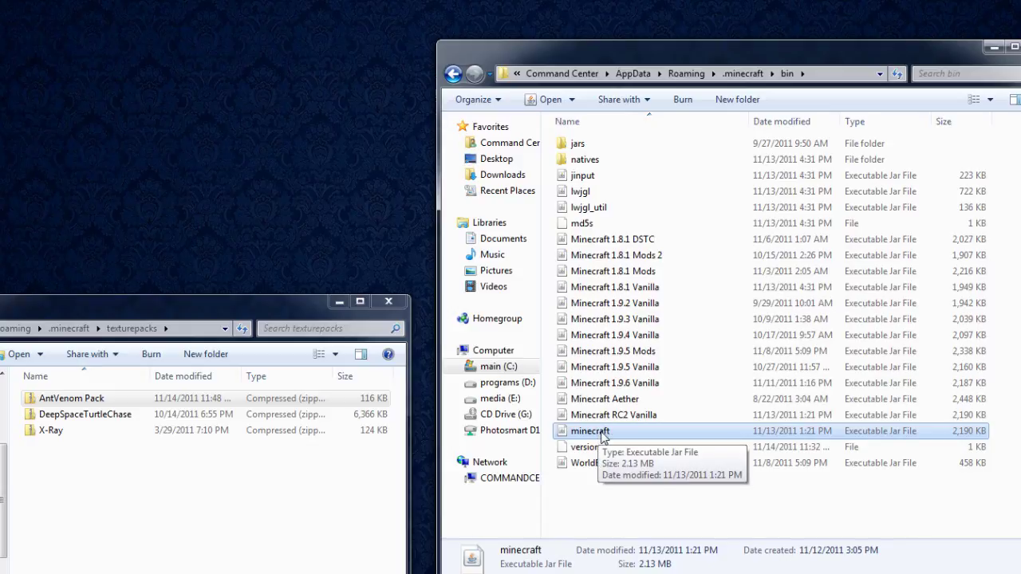
right_click(608, 431)
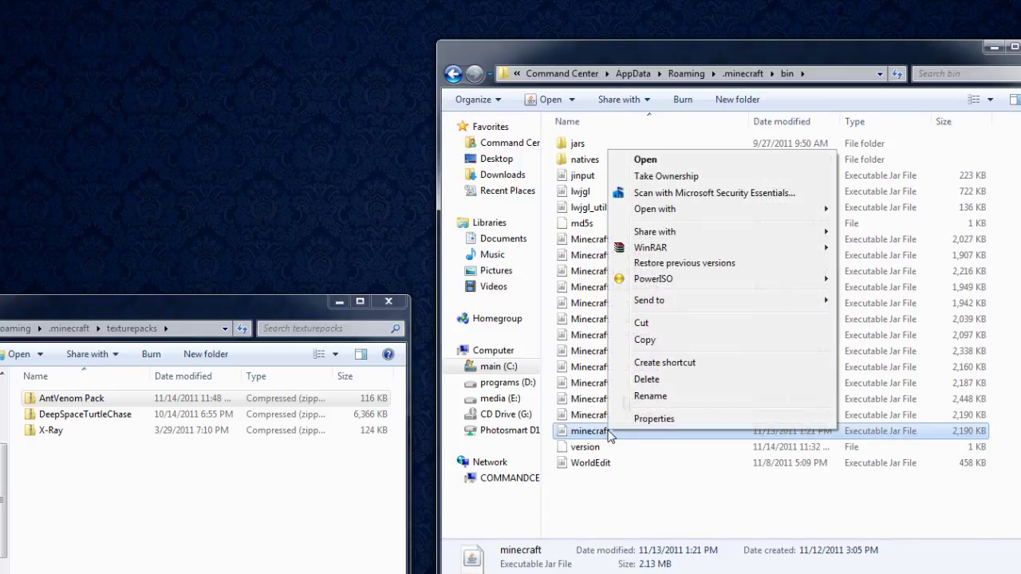
mouse_move(684, 209)
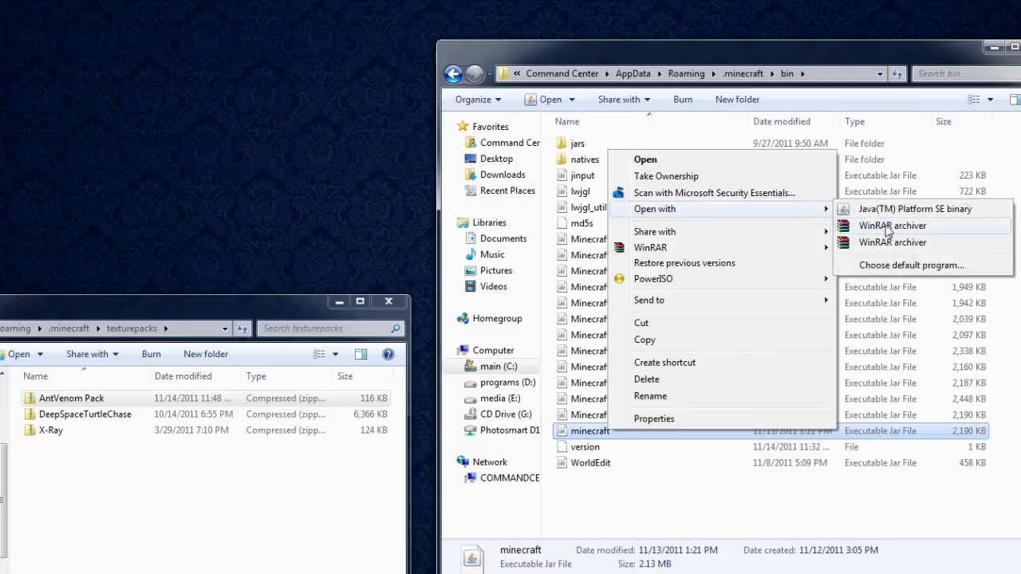
click(887, 227)
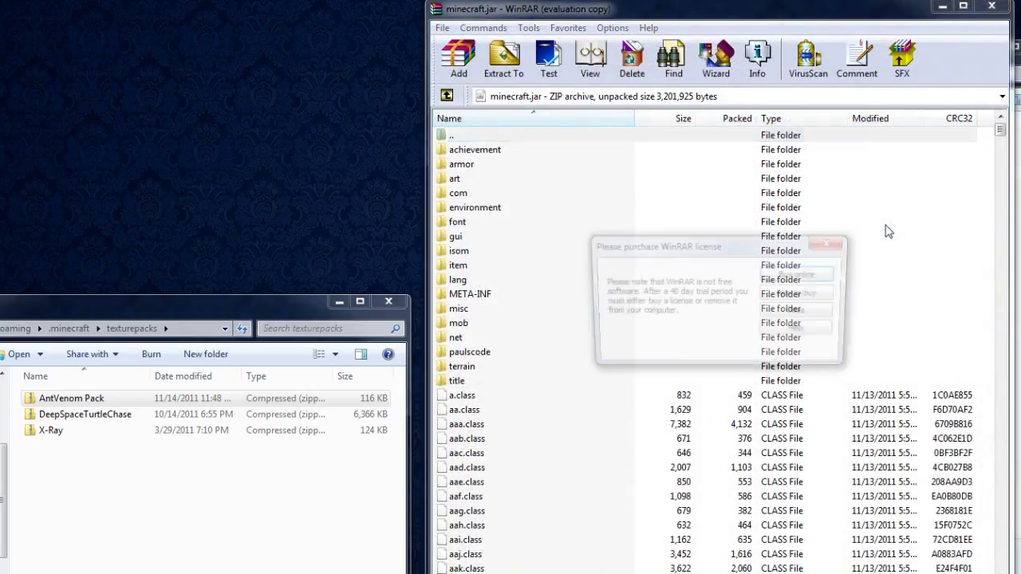
click(831, 242)
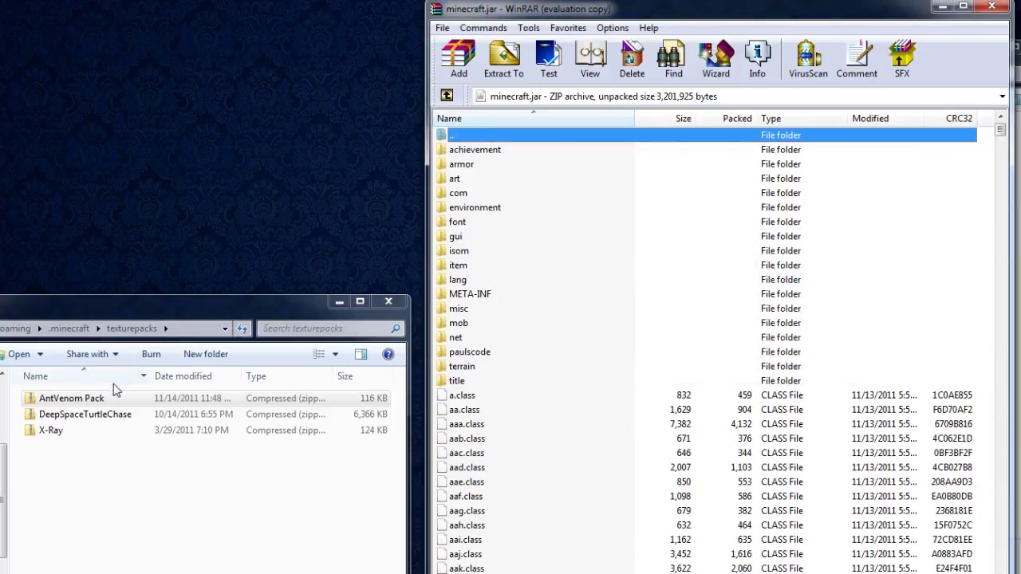
- Open the gui folder in both AntVenom Pack and the minecraft.jar archive
double_click(71, 398)
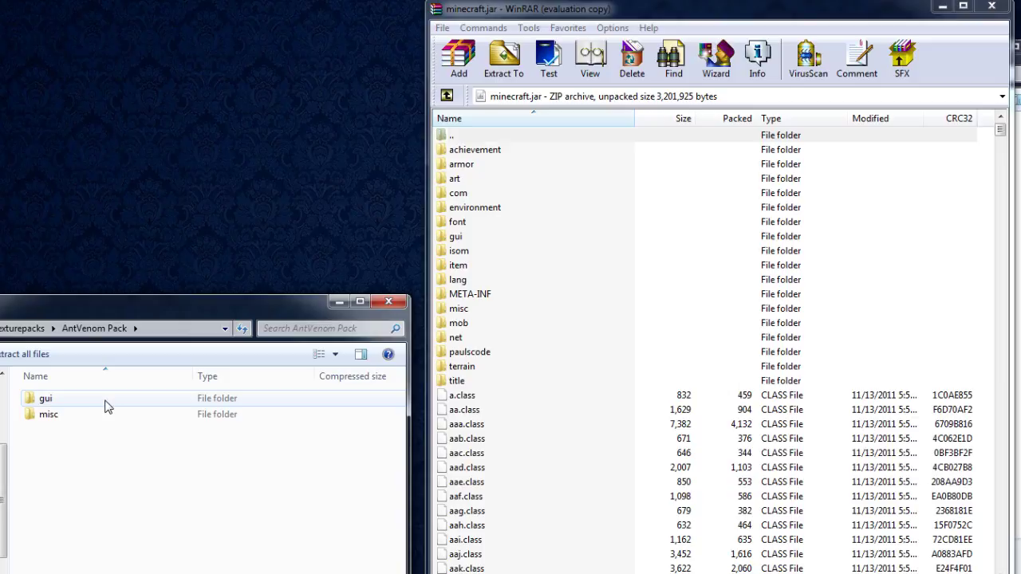
double_click(46, 398)
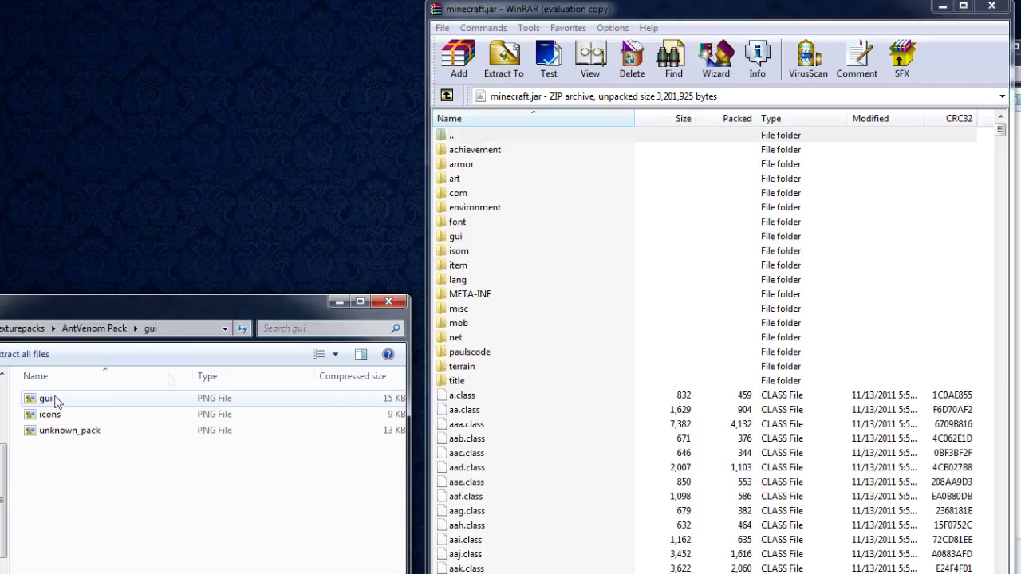
double_click(471, 236)
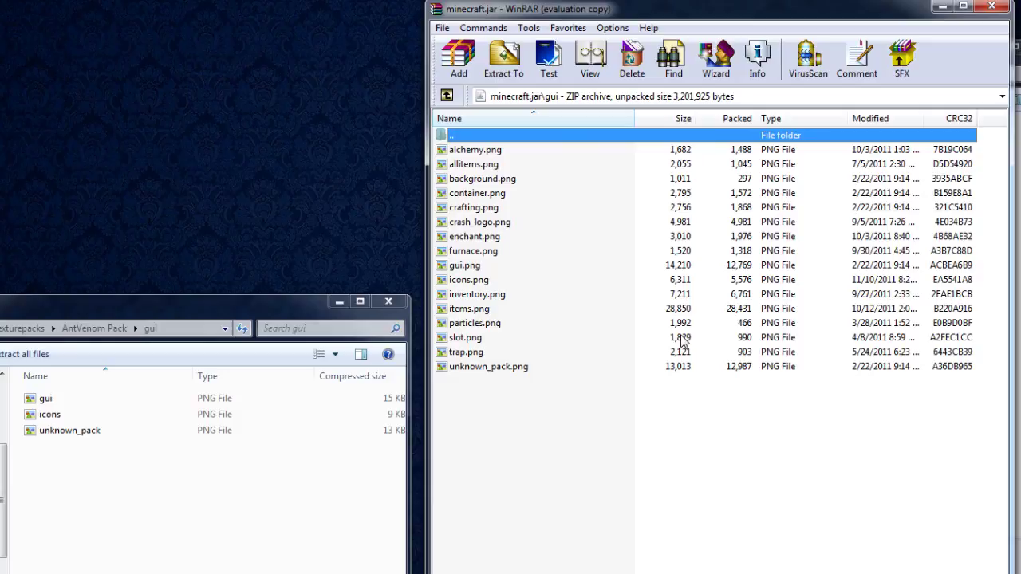
- View the icons images from the AntVenom Pack and minecraft.jar gui folders, with the two photo viewers side by side for comparison
click(90, 328)
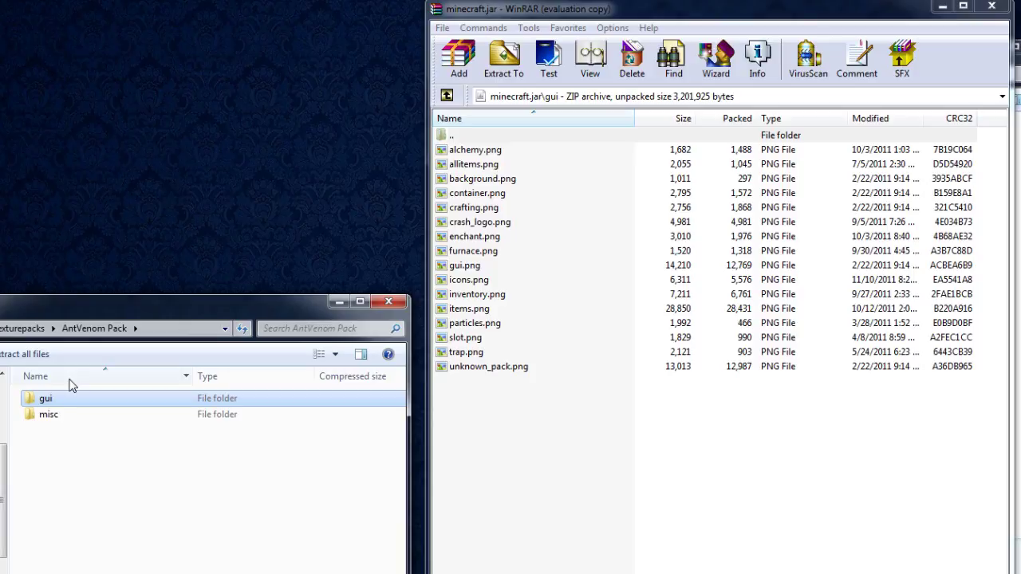
double_click(33, 399)
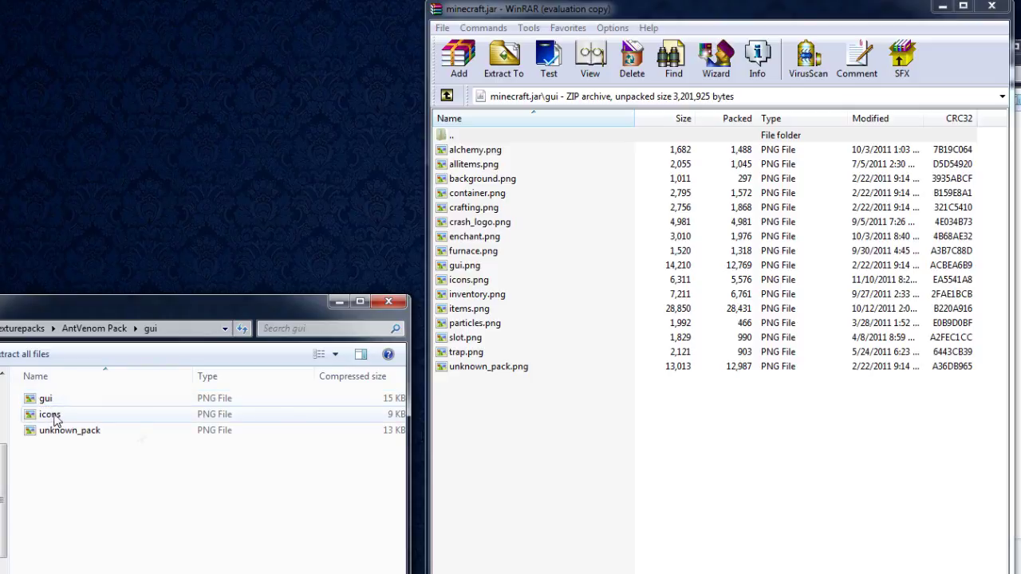
double_click(49, 415)
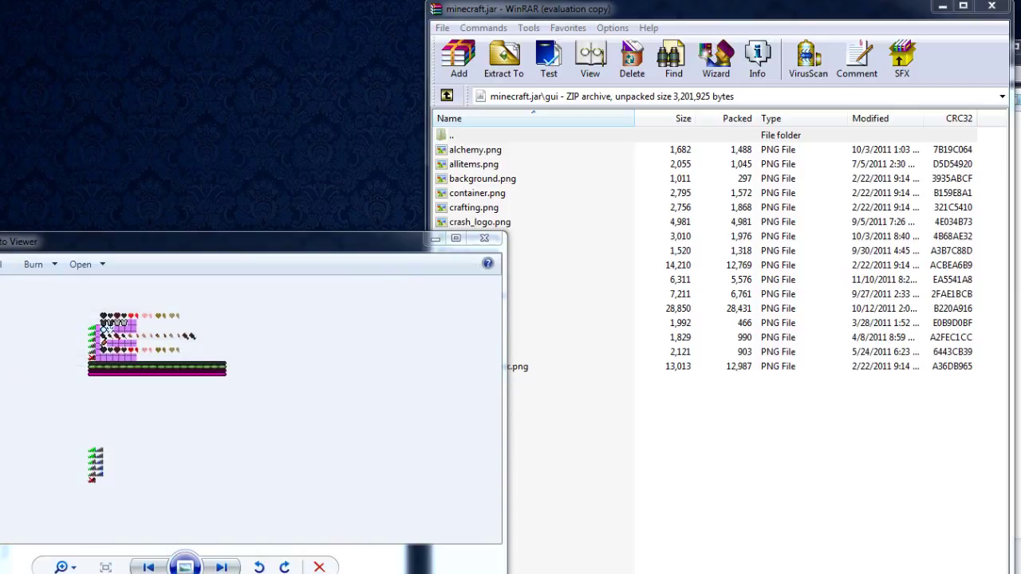
mouse_move(315, 250)
mouse_down()
mouse_move(837, 263)
mouse_move(905, 241)
mouse_up()
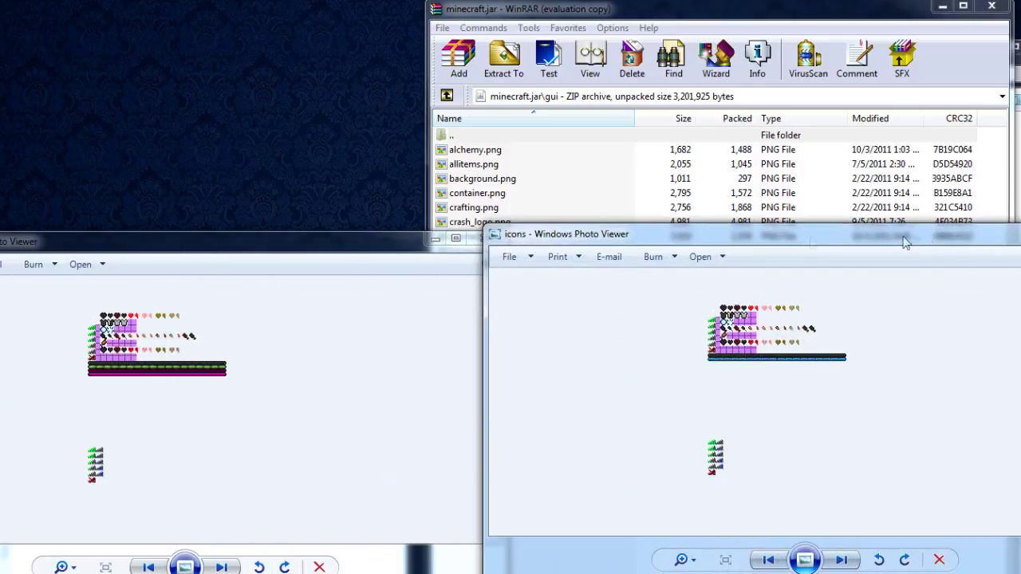
- Zoom in on the blue experience bar in the icons image and examine the area directly below it
scroll(910, 345, up, 2)
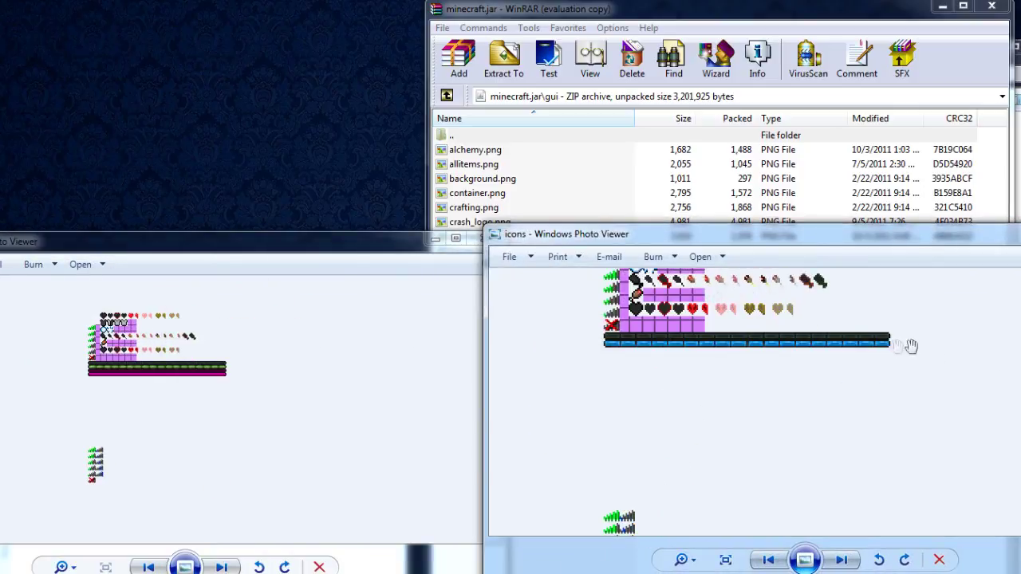
scroll(800, 391, up, 2)
scroll(837, 442, down, 1)
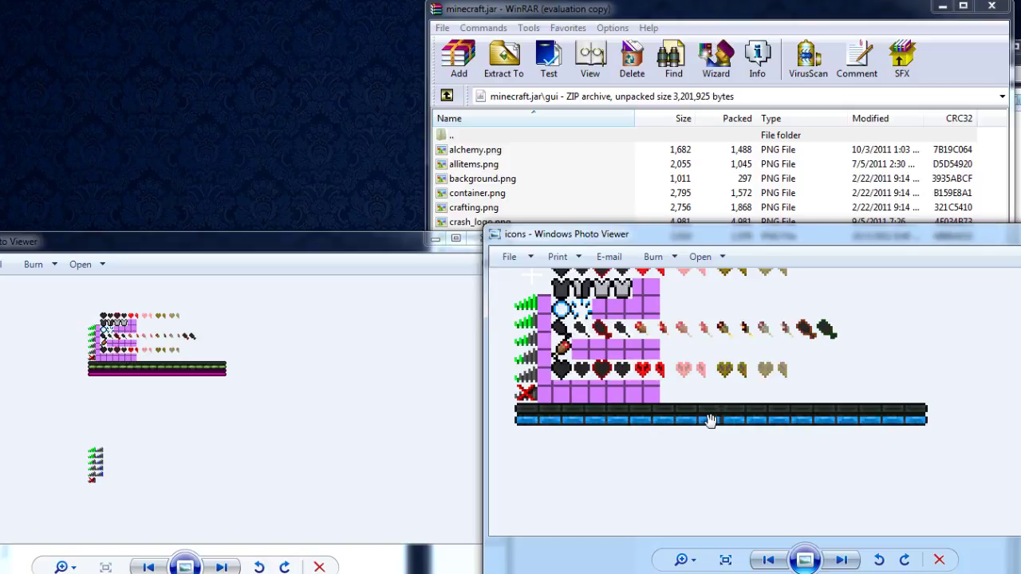
drag(709, 420, 742, 460)
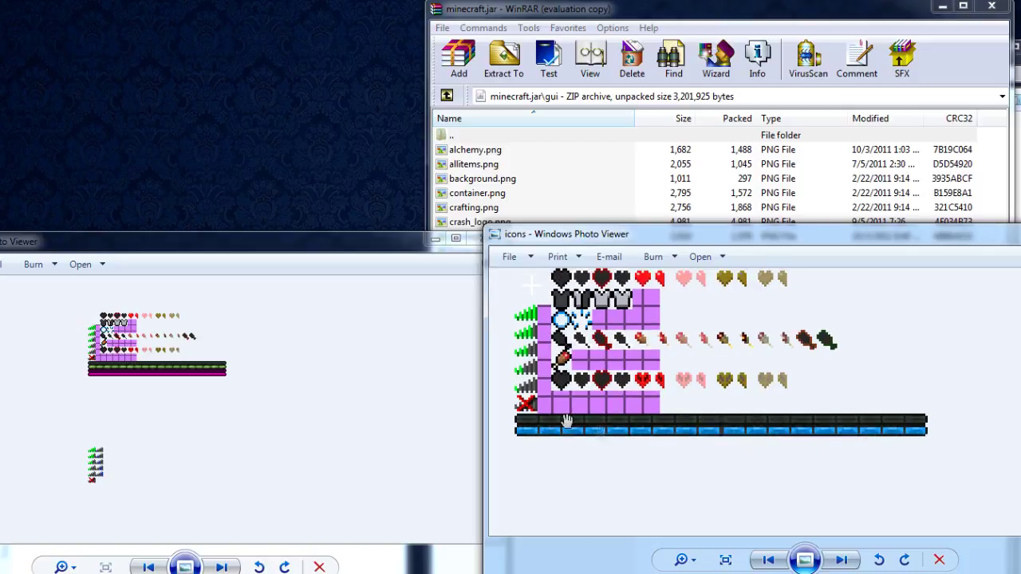
- Zoom in on the default icons image and examine the pink boss health bar below the green experience bar
click(480, 404)
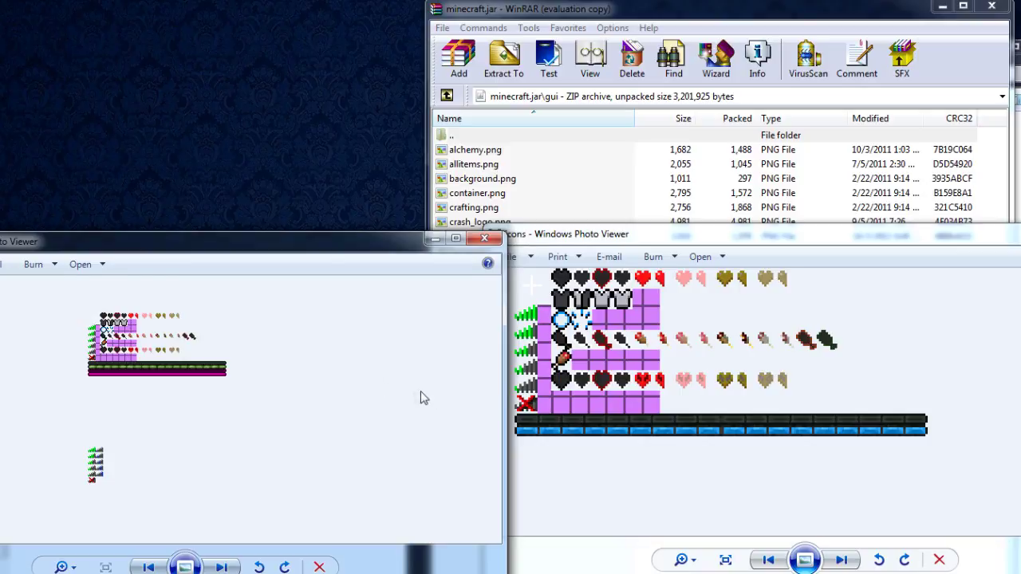
scroll(186, 382, up, 4)
scroll(183, 373, up, 2)
drag(150, 373, 213, 499)
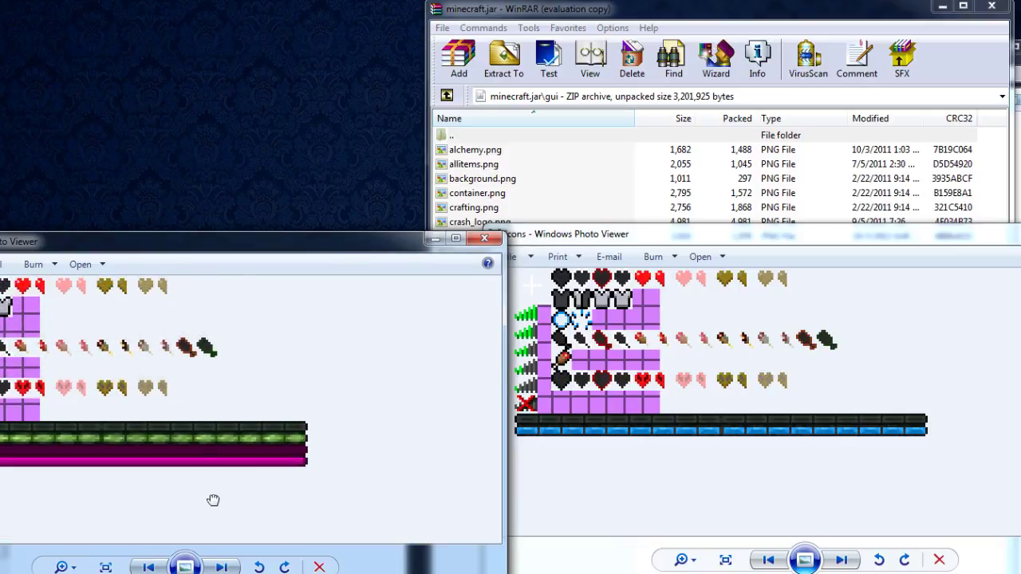
scroll(199, 439, down, 1)
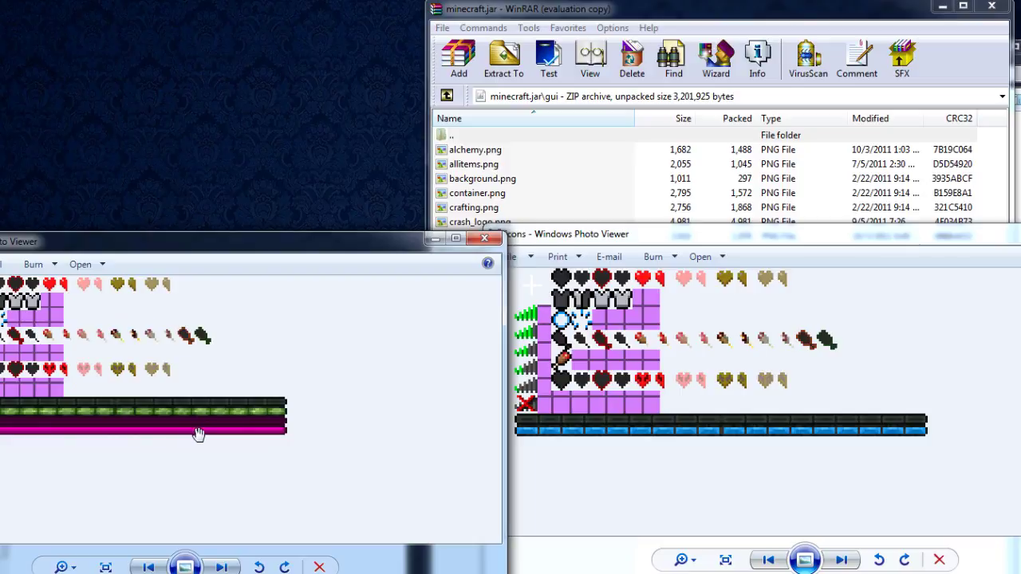
scroll(201, 433, up, 1)
drag(207, 432, 242, 450)
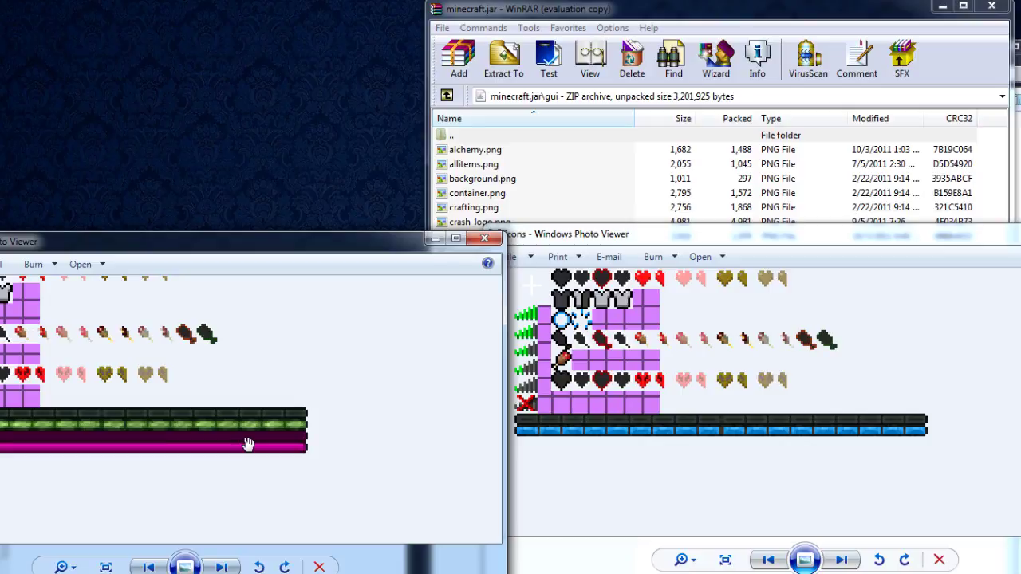
- Swap the two photo viewers and rearrange them to compare the bars of the icons and iconsdefault images
click(753, 351)
drag(630, 240, 12, 311)
drag(106, 249, 720, 182)
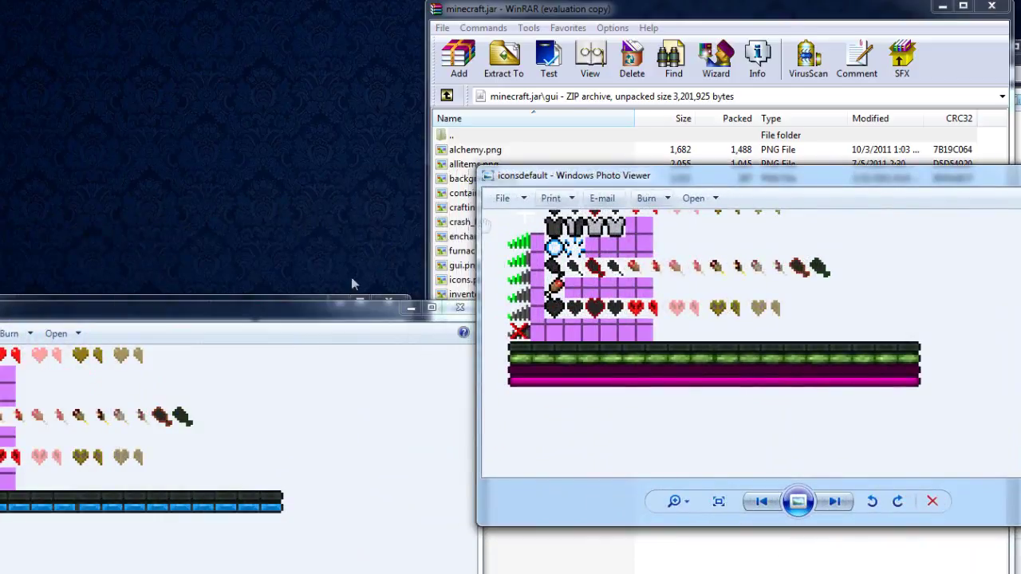
drag(260, 315, 274, 32)
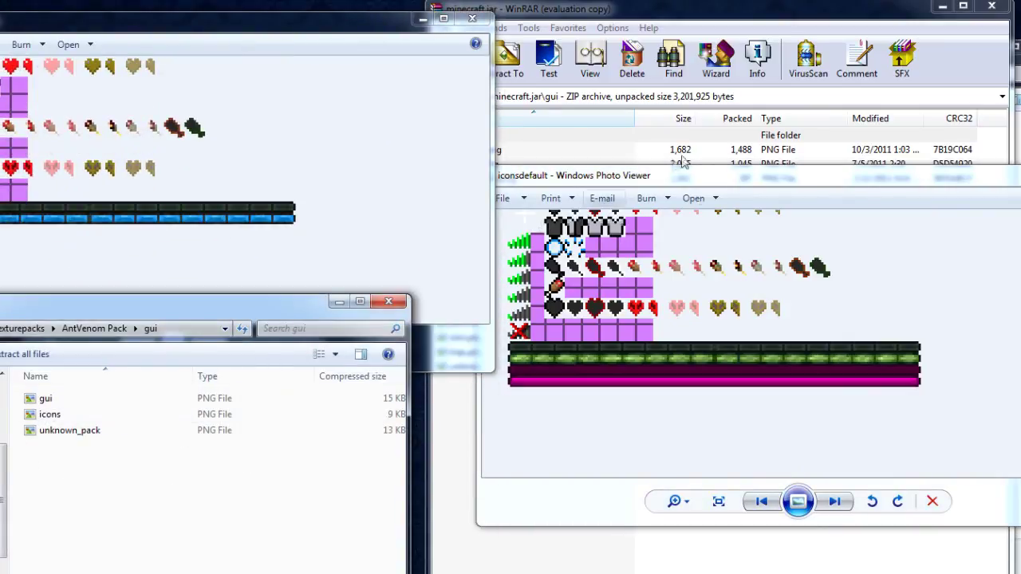
click(785, 284)
click(646, 137)
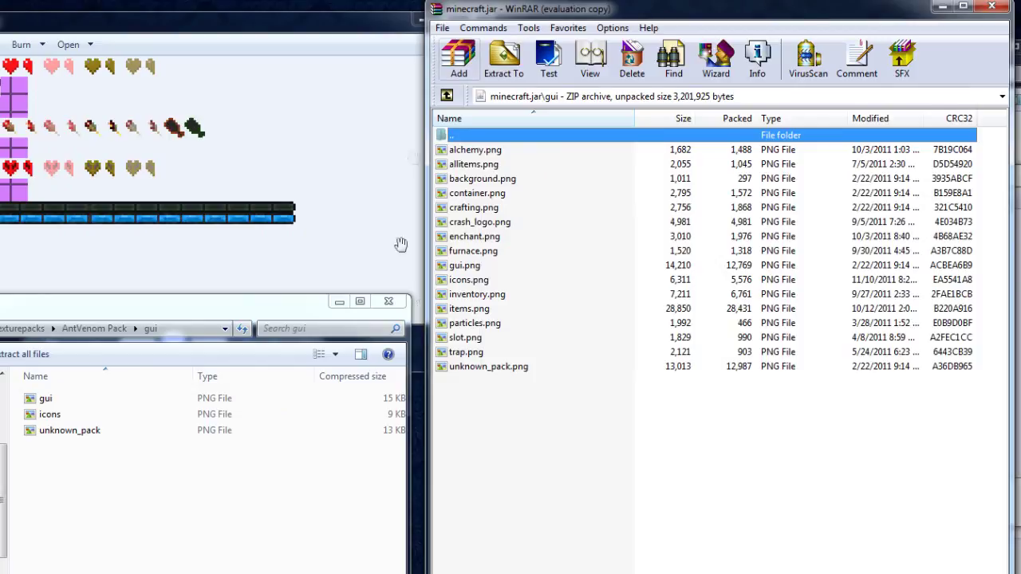
key(alt+Tab)
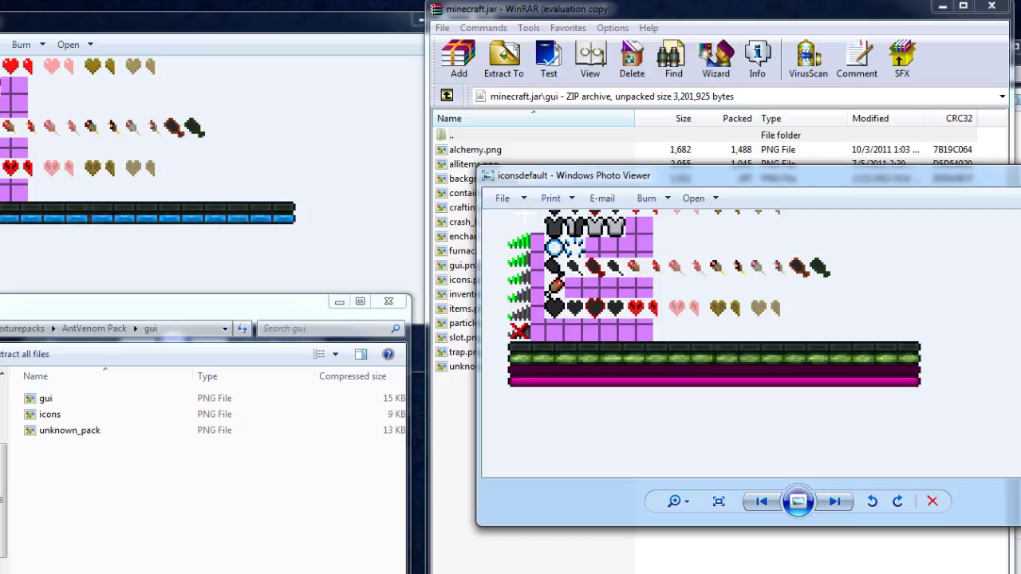
- Close both photo viewers, switch to icons.png in Photoshop, and enlarge the layer list to show both layers
key(alt+F4)
click(363, 16)
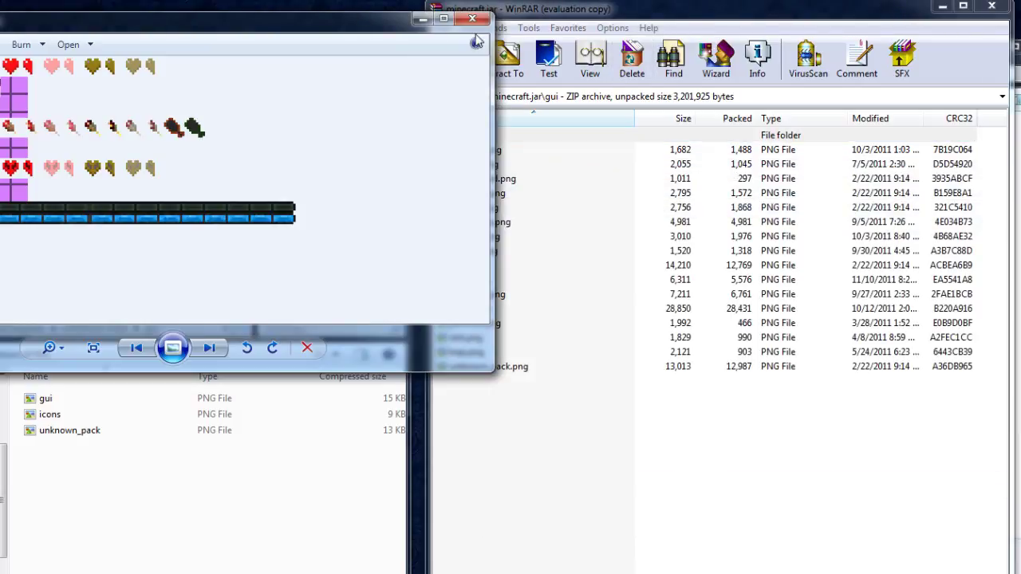
click(470, 19)
key(alt+Tab)
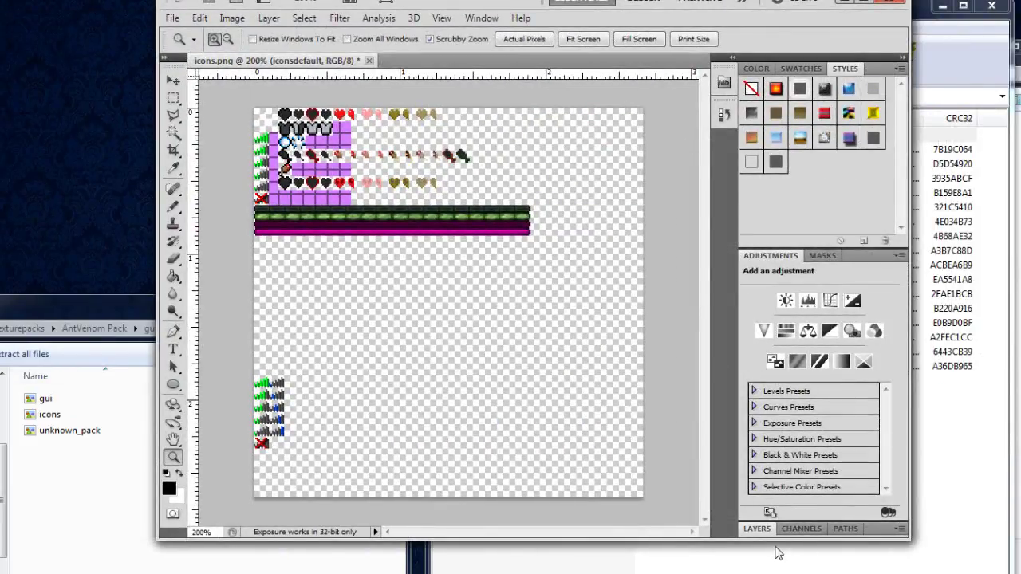
drag(785, 541, 826, 341)
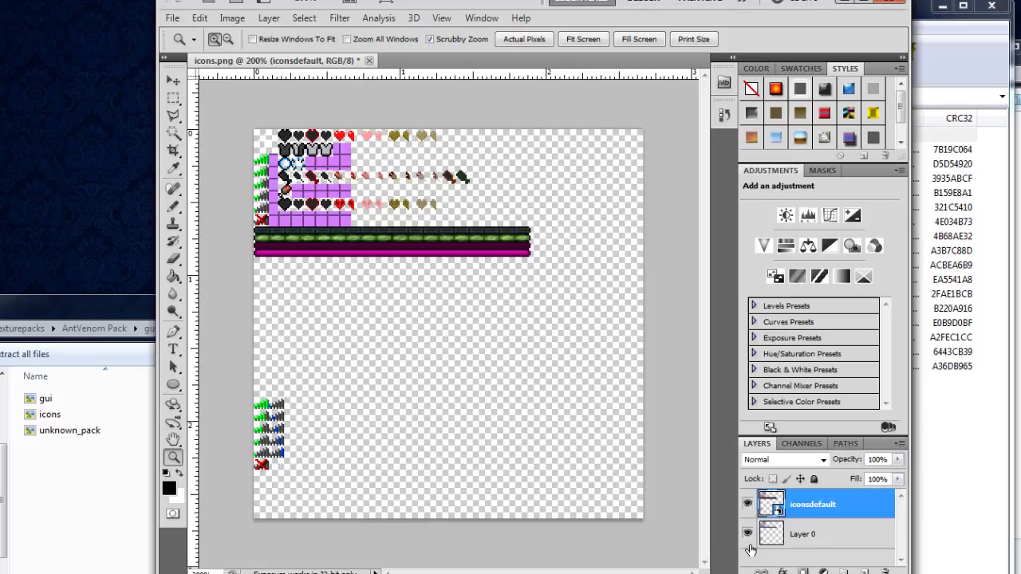
- Toggle the visibility of the iconsdefault layer to compare it with Layer 0, leaving both layers shown
click(747, 504)
click(747, 504)
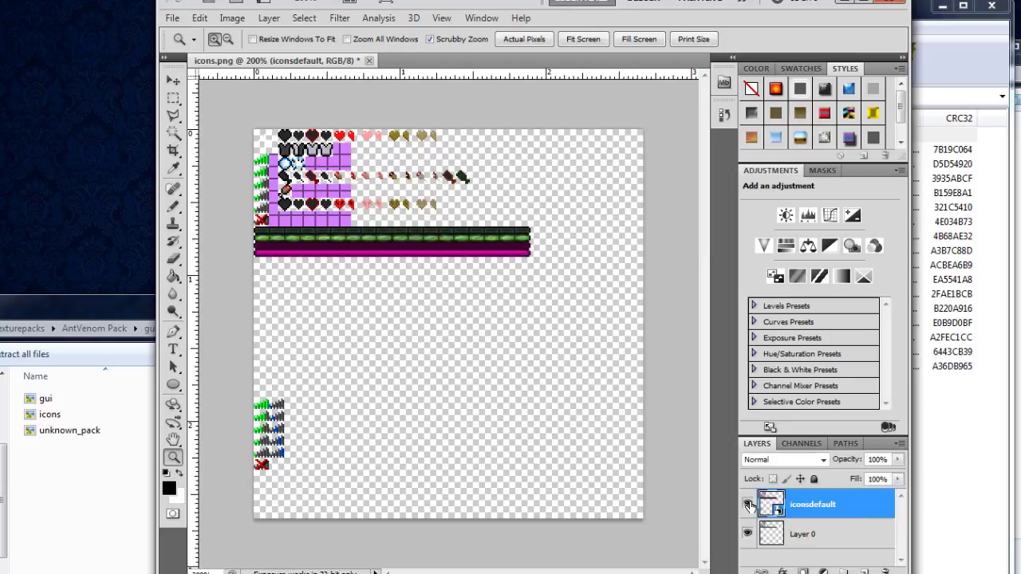
click(791, 539)
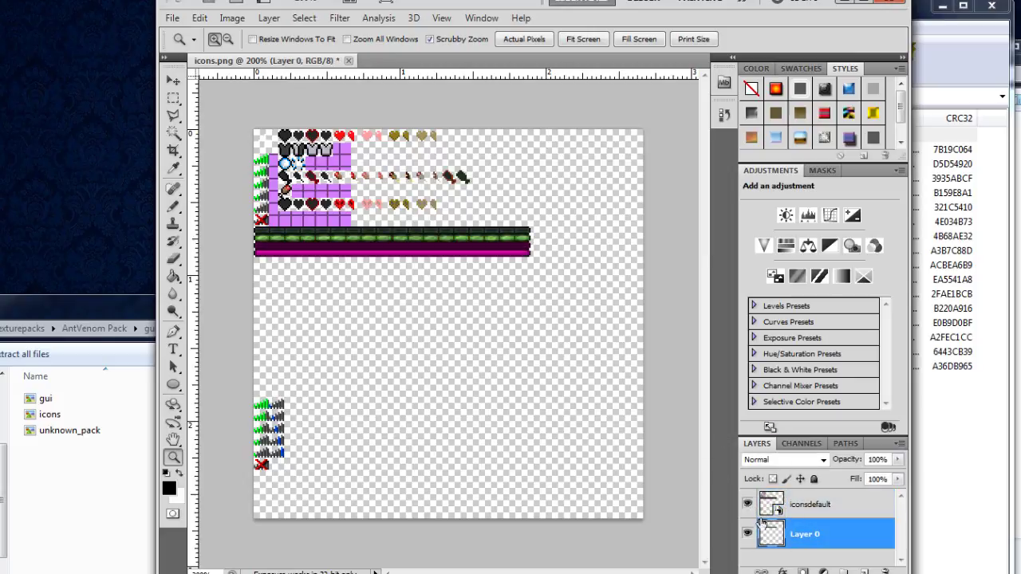
click(748, 506)
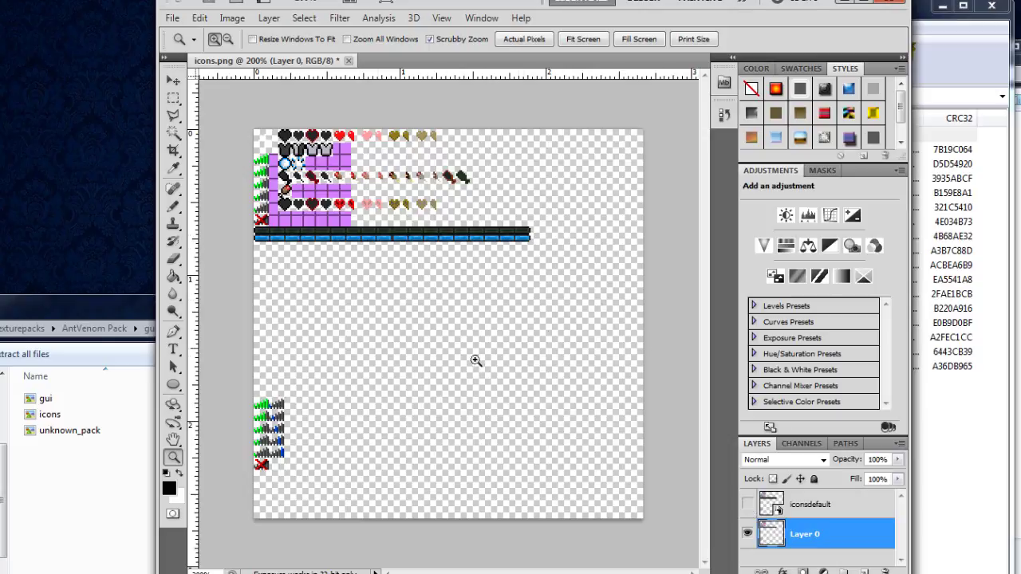
click(748, 504)
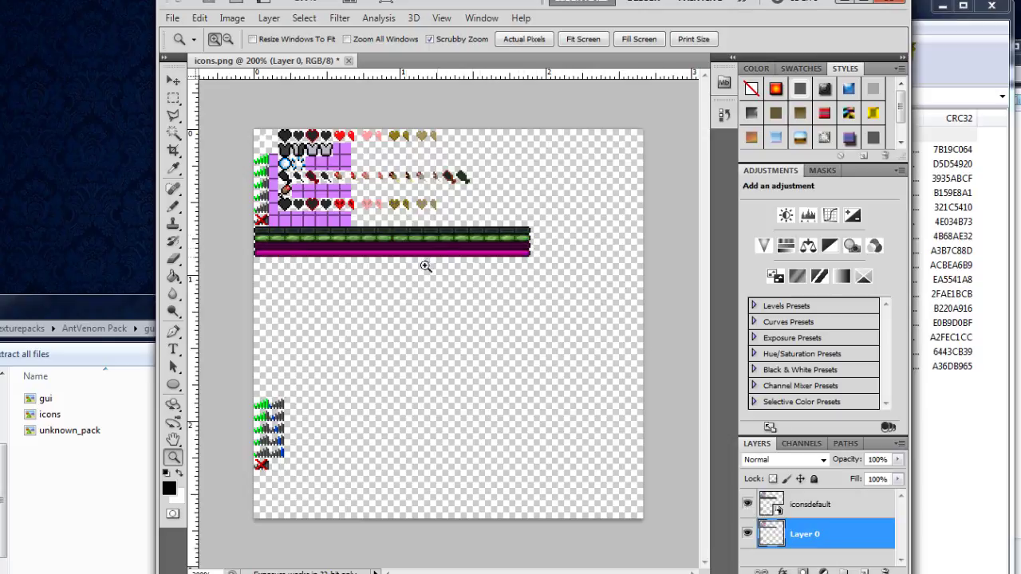
click(748, 505)
click(747, 505)
- Make a rectangular marquee selection tightly around the dark and green experience bar rows, excluding the pink boss bar
click(292, 227)
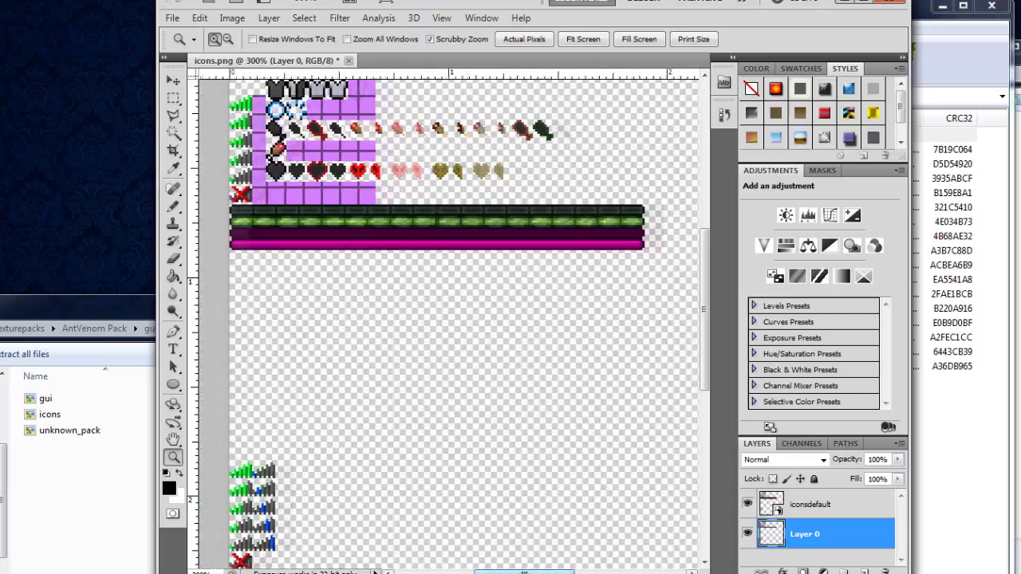
click(173, 112)
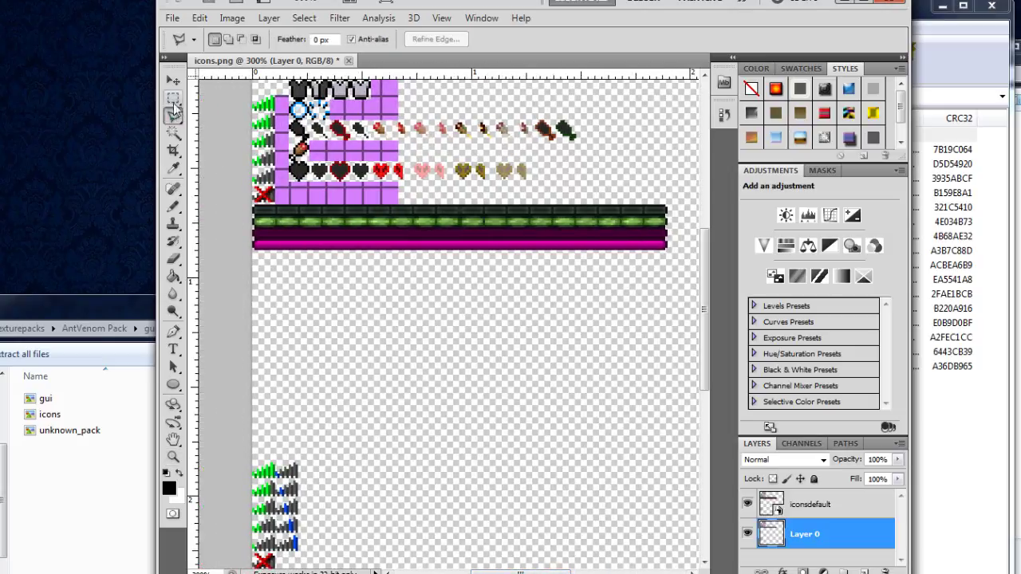
click(174, 99)
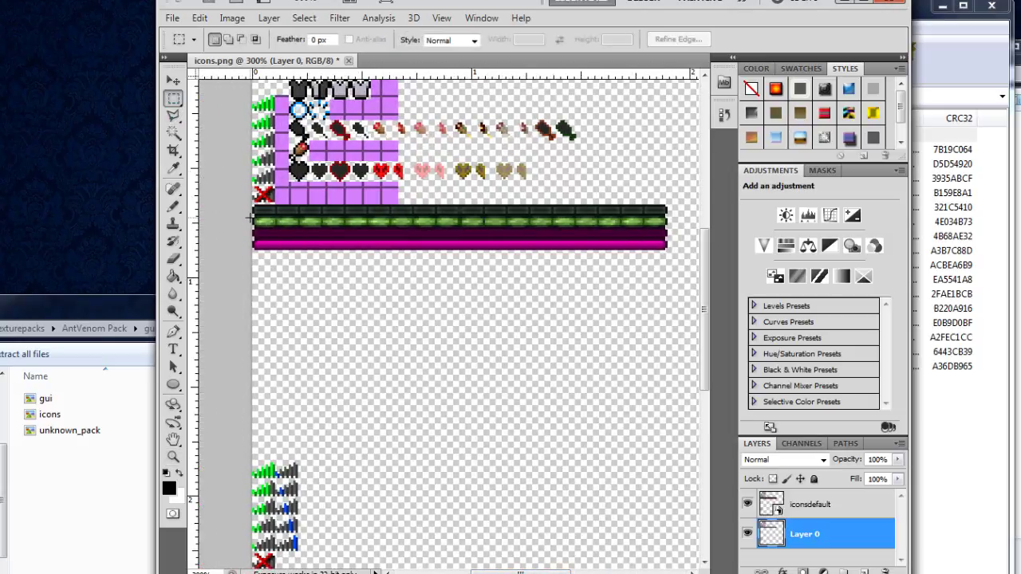
drag(254, 215, 667, 228)
scroll(665, 211, up, 5)
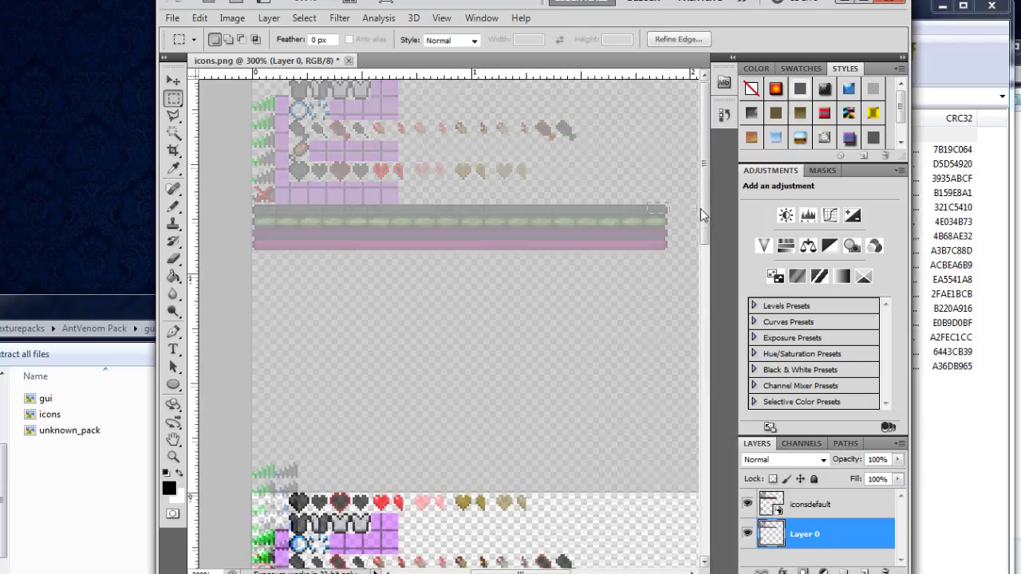
scroll(587, 408, down, 5)
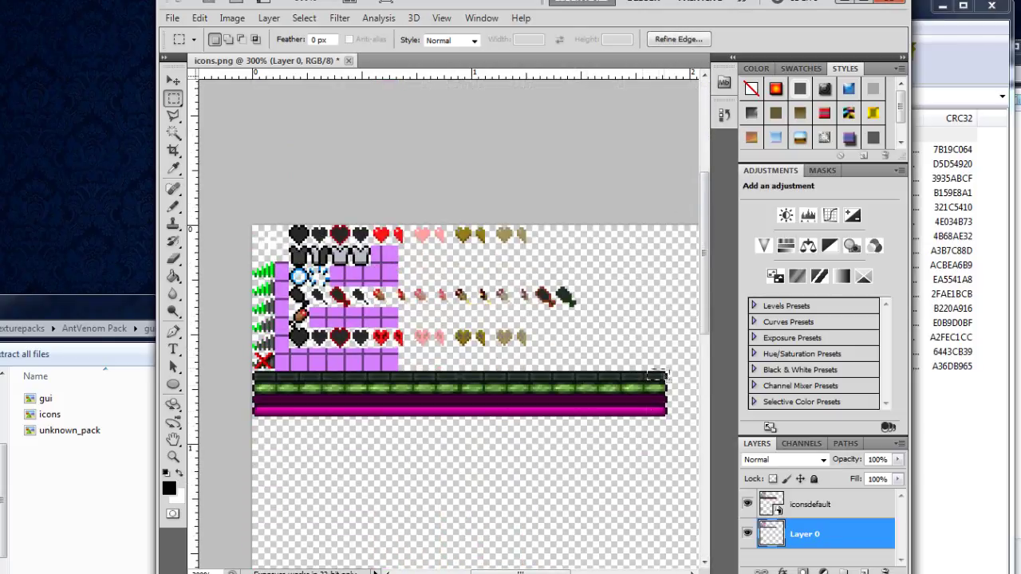
click(669, 371)
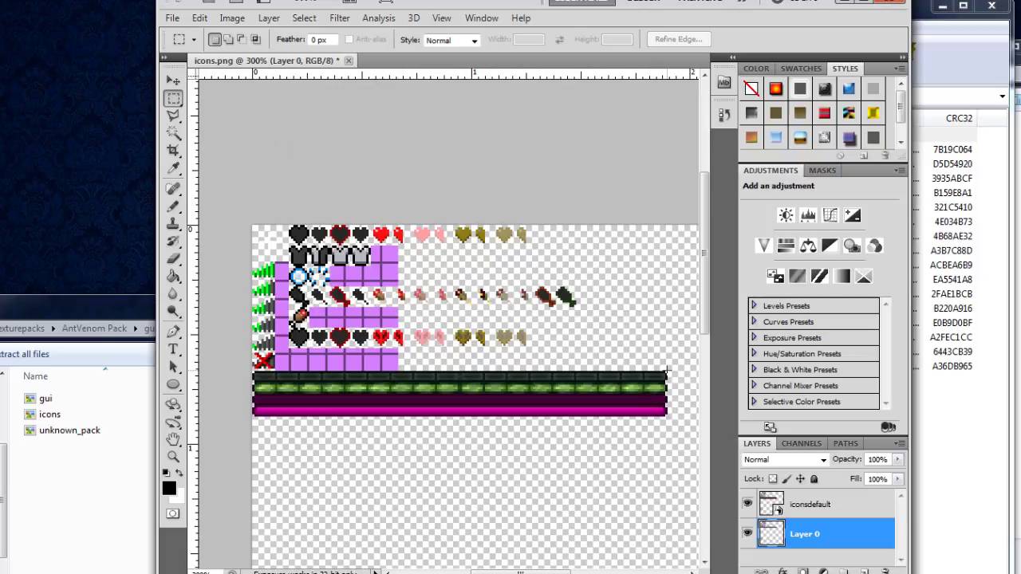
drag(646, 378, 653, 375)
click(272, 374)
drag(269, 375, 562, 383)
drag(677, 391, 669, 393)
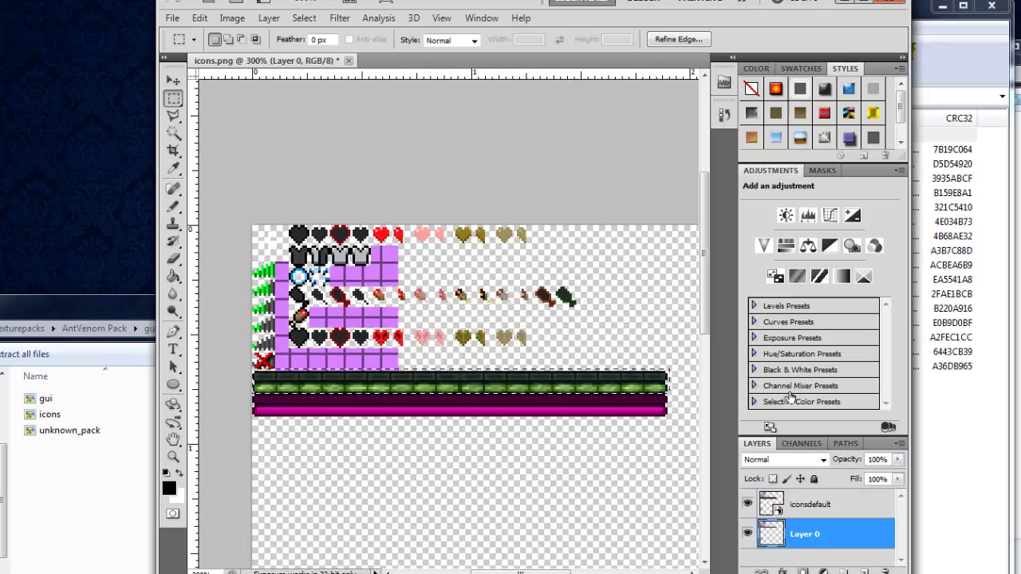
- Try to delete the selected experience bar area from the iconsdefault smart object layer
click(809, 504)
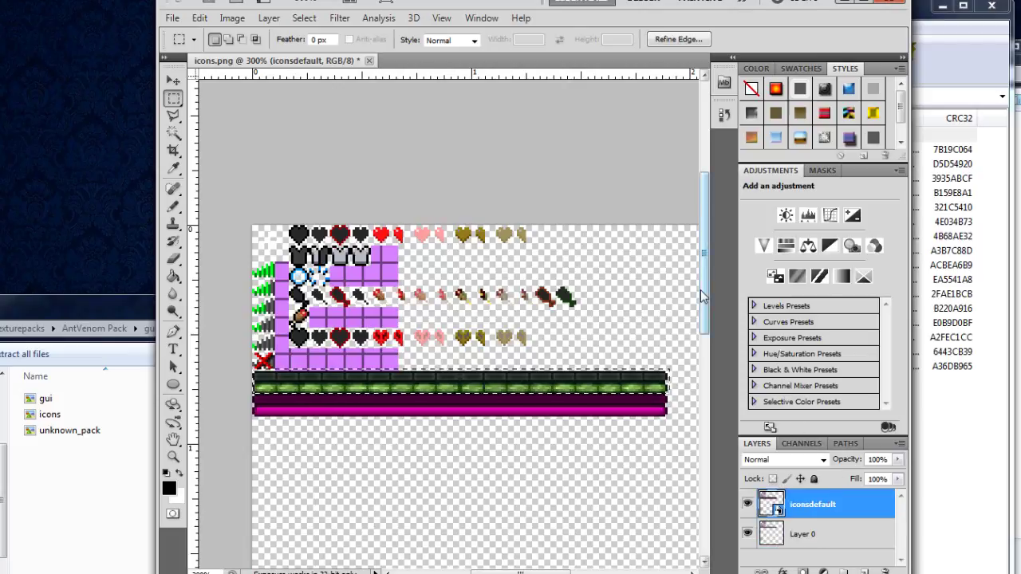
key(Delete)
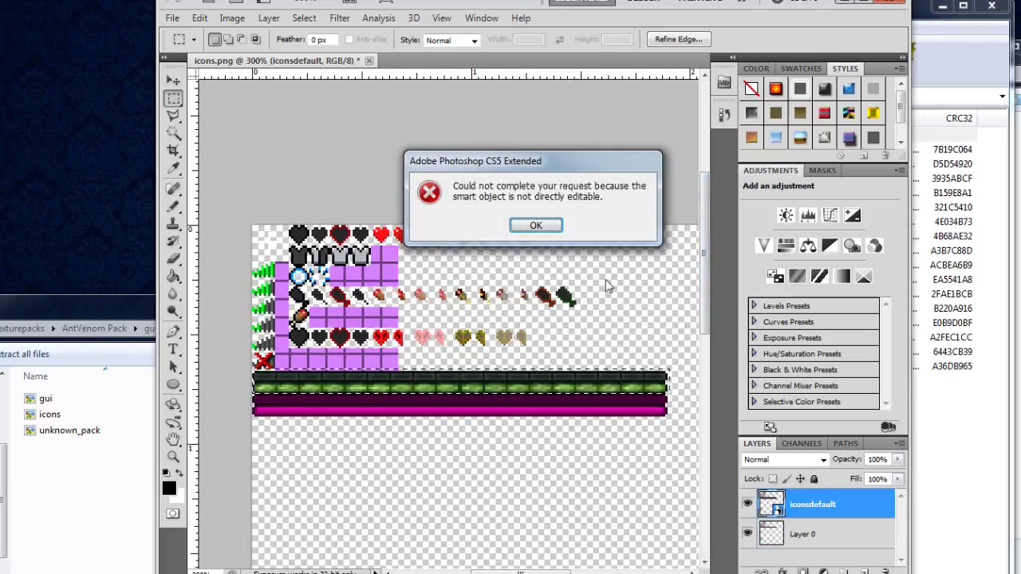
click(536, 227)
- Rasterize the iconsdefault layer, then delete the selected green experience bar from it and clear the selection
right_click(805, 507)
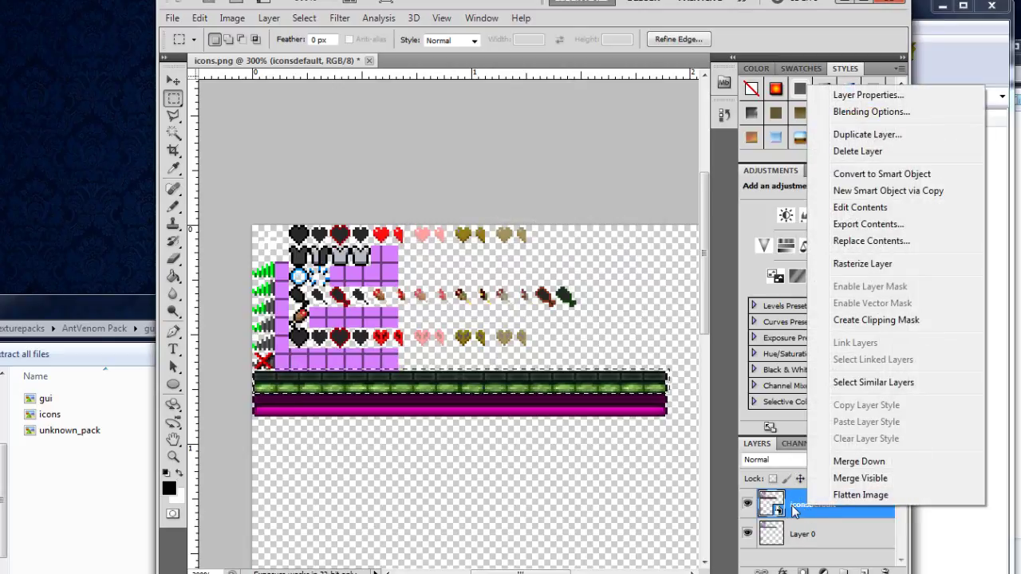
click(862, 264)
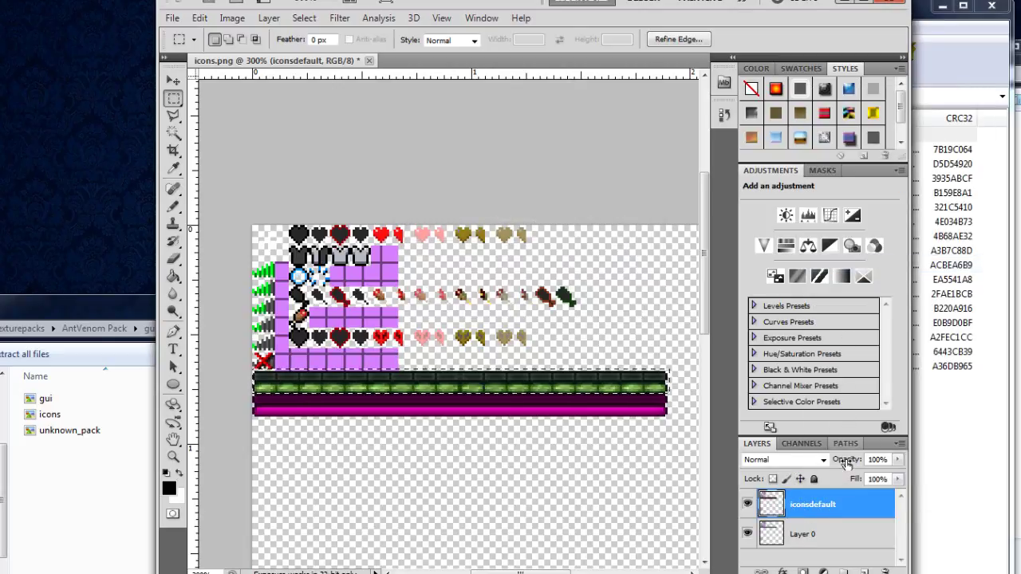
key(Delete)
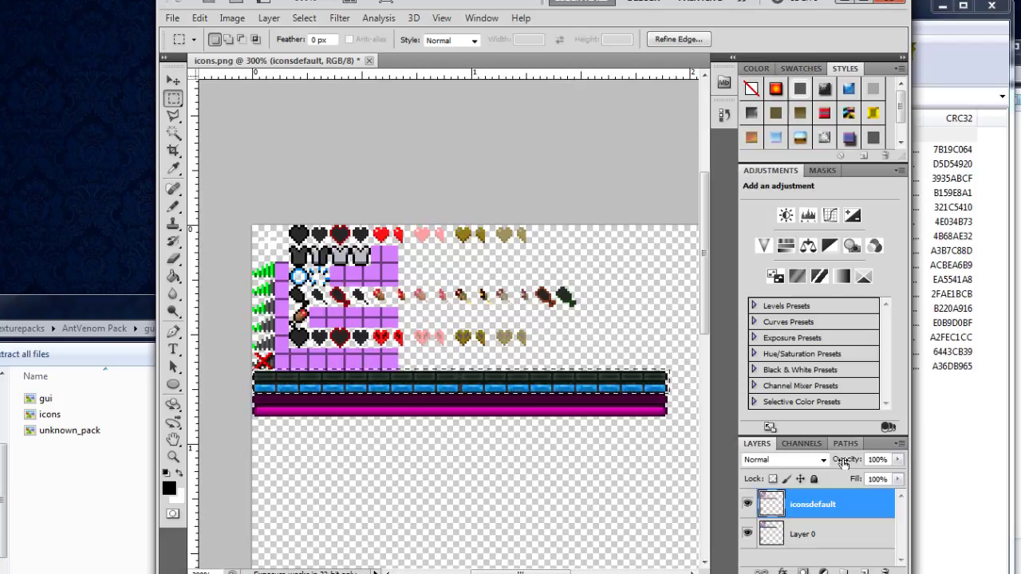
key(ctrl+d)
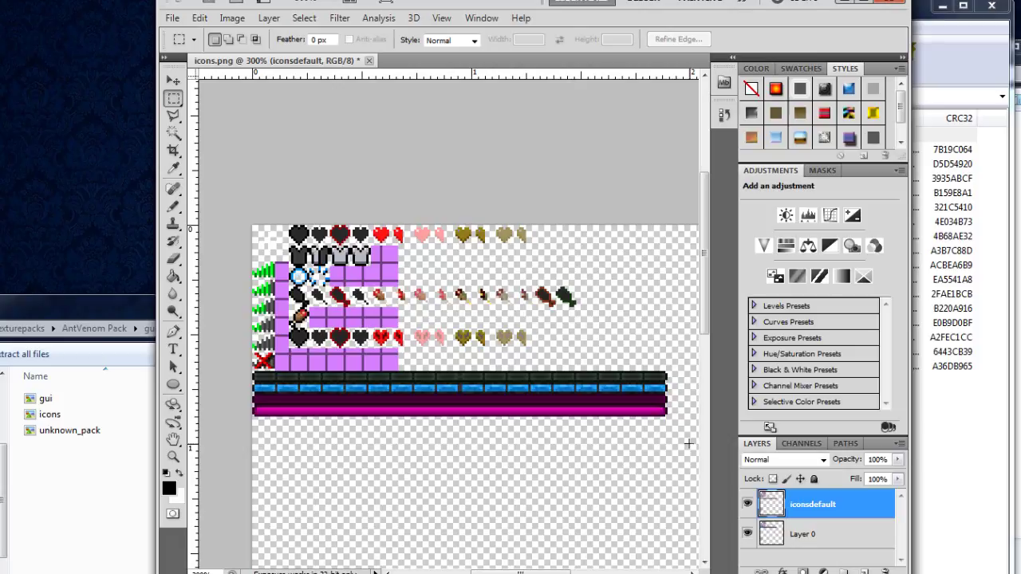
- Save the layered image to the Desktop as icons1 in Photoshop format
click(173, 17)
click(206, 253)
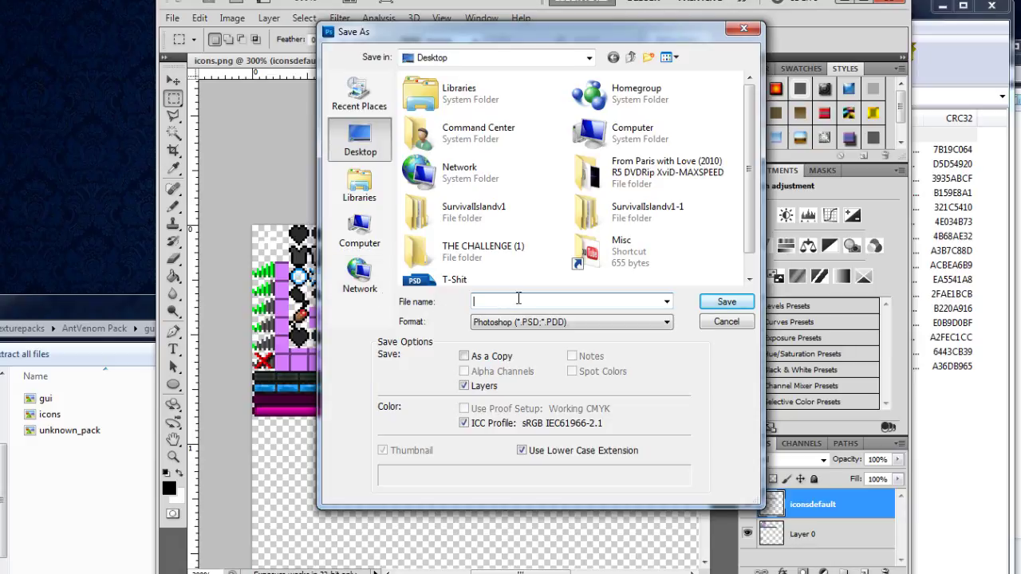
text(icons 1)
key(Return)
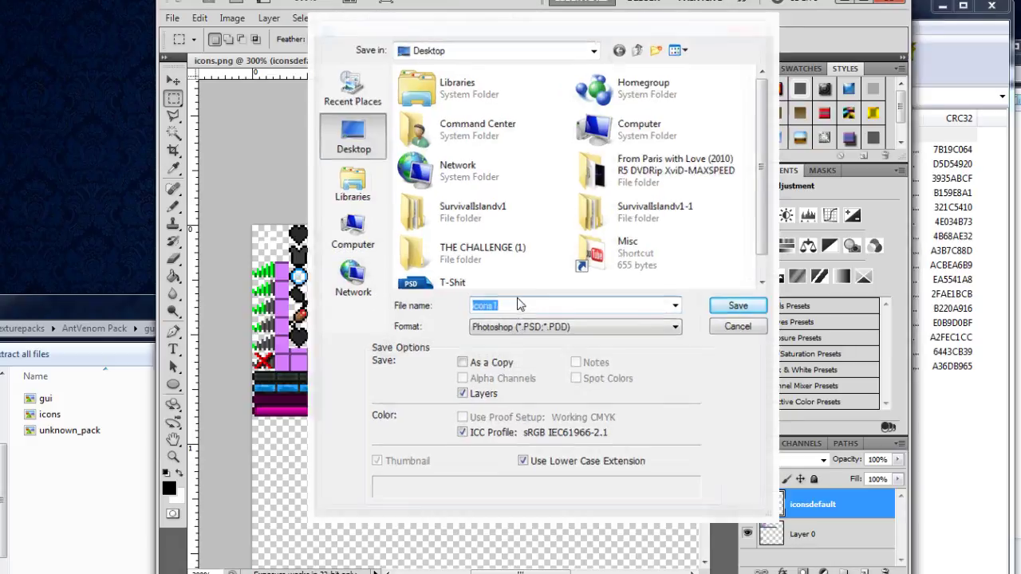
click(704, 142)
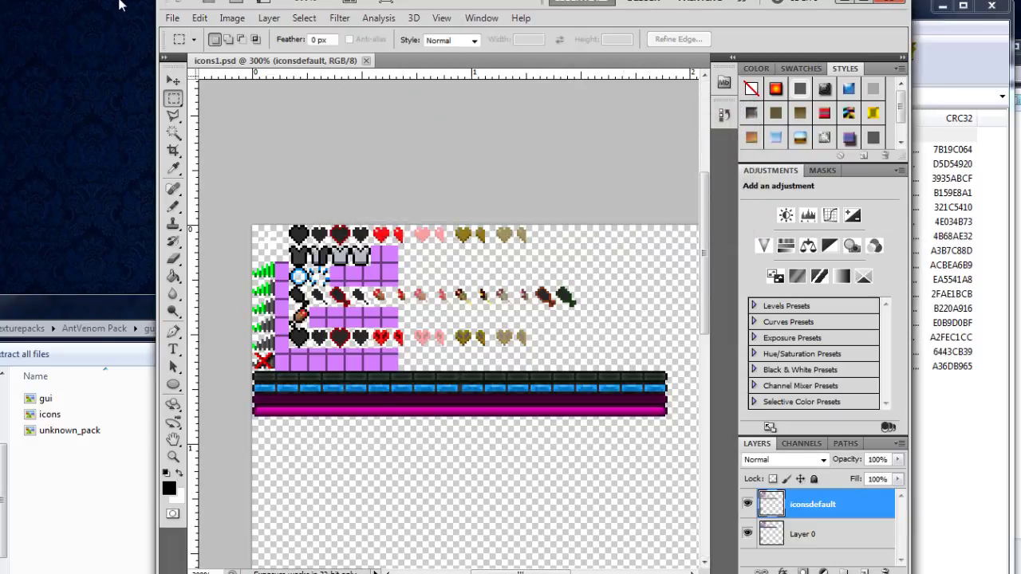
- Save a PNG version of the combined image to the Desktop as icons1.png with no interlacing
click(175, 20)
click(237, 257)
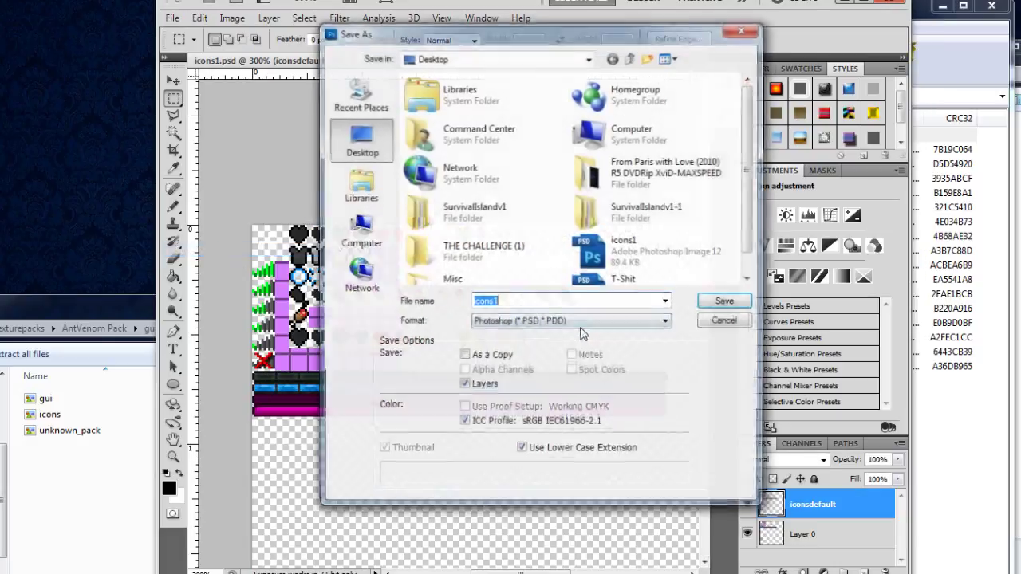
click(547, 325)
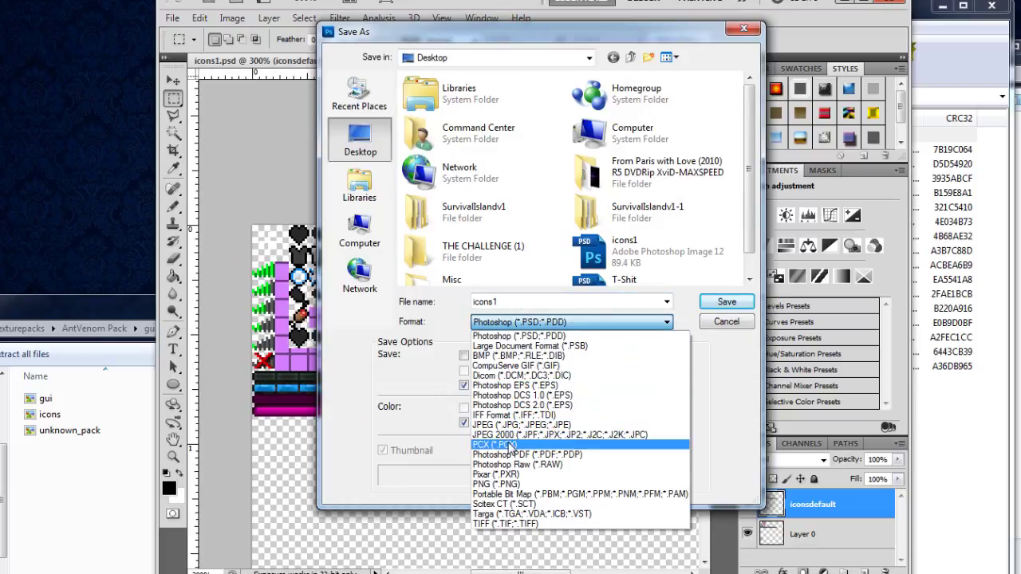
click(503, 484)
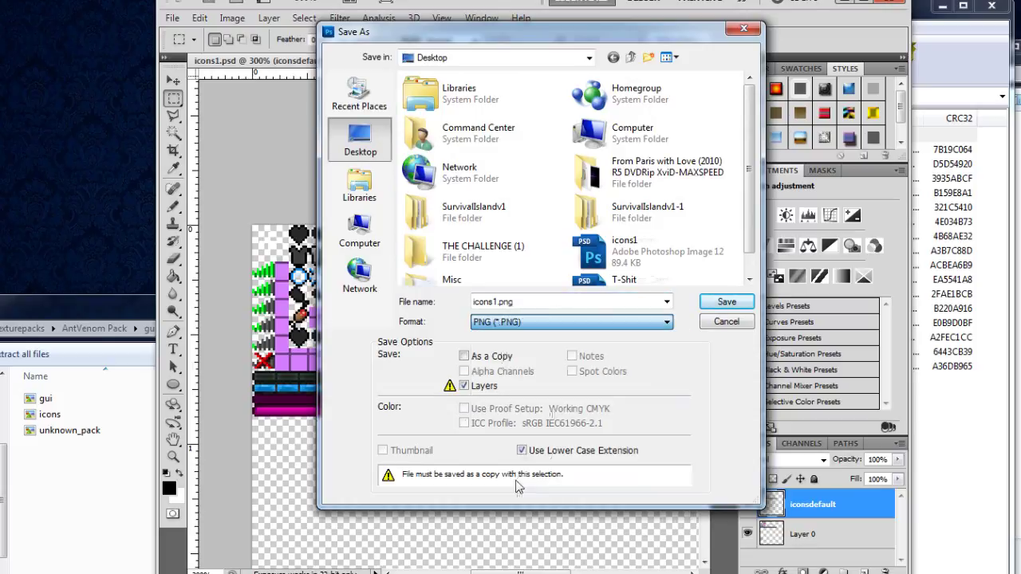
key(Return)
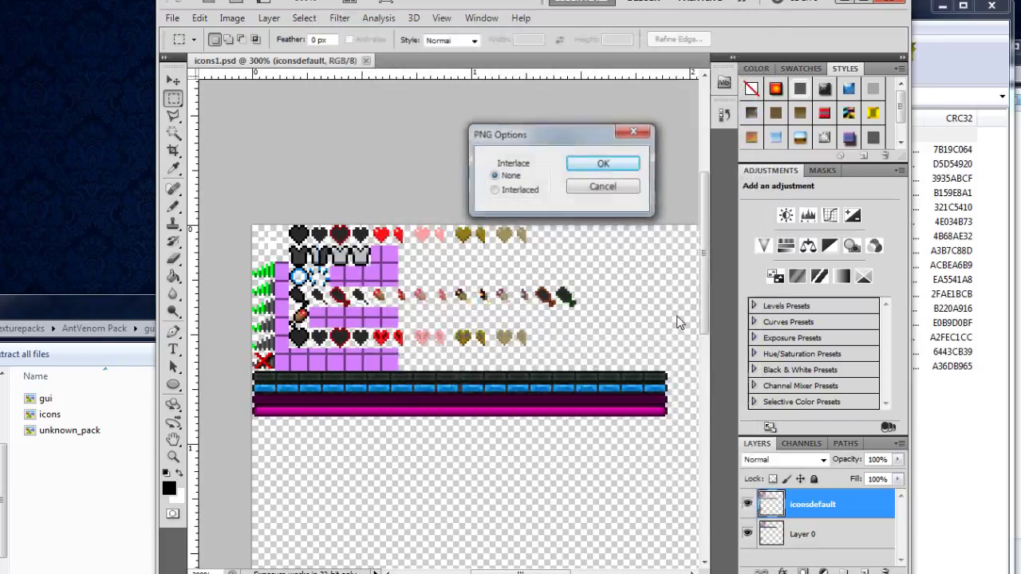
key(Return)
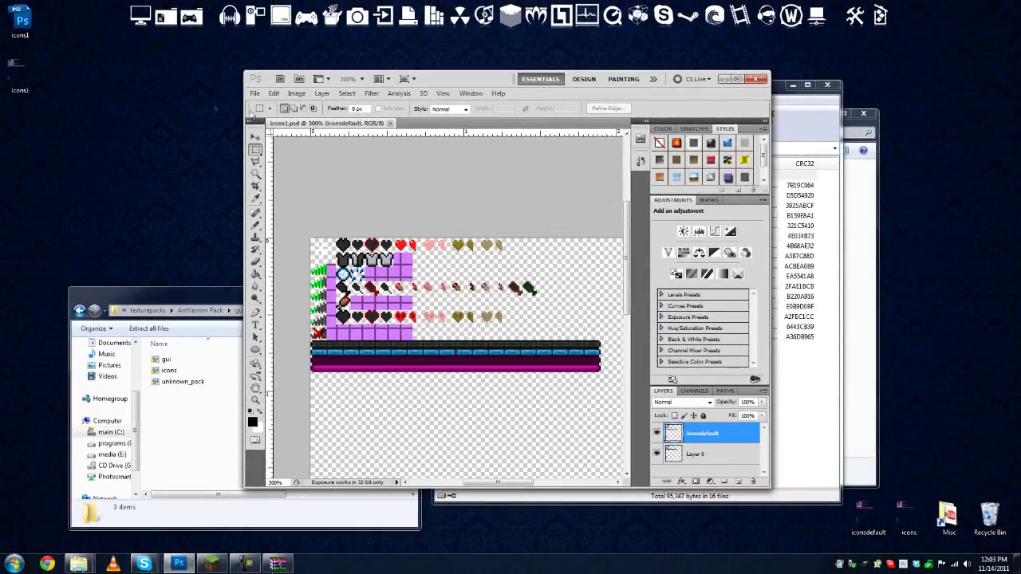
- Open the exported icons1 PNG from the Desktop, examine its experience and boss bar rows up close, and close the viewer
double_click(16, 70)
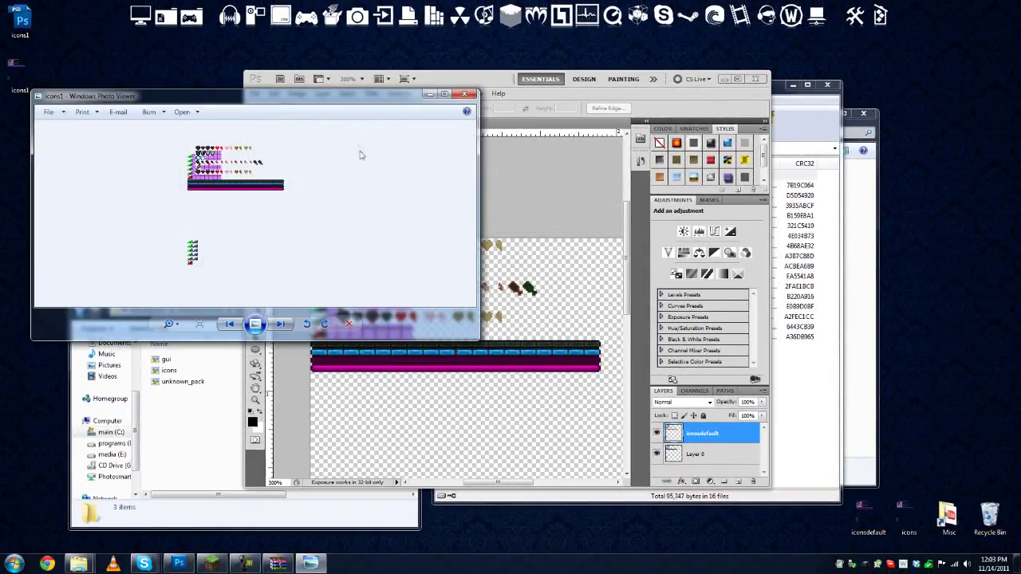
drag(340, 90, 573, 164)
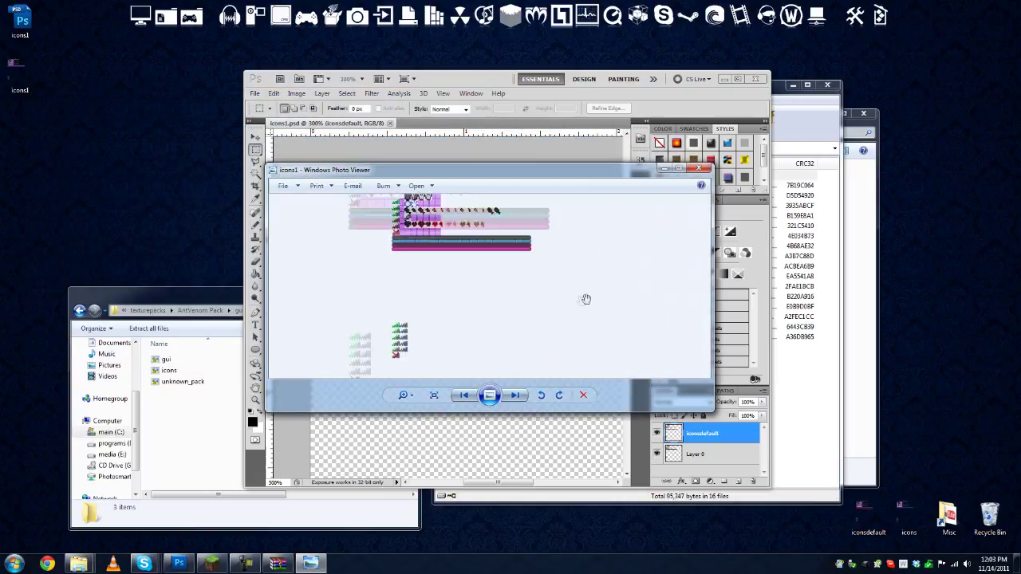
scroll(506, 319, up, 3)
drag(393, 246, 564, 301)
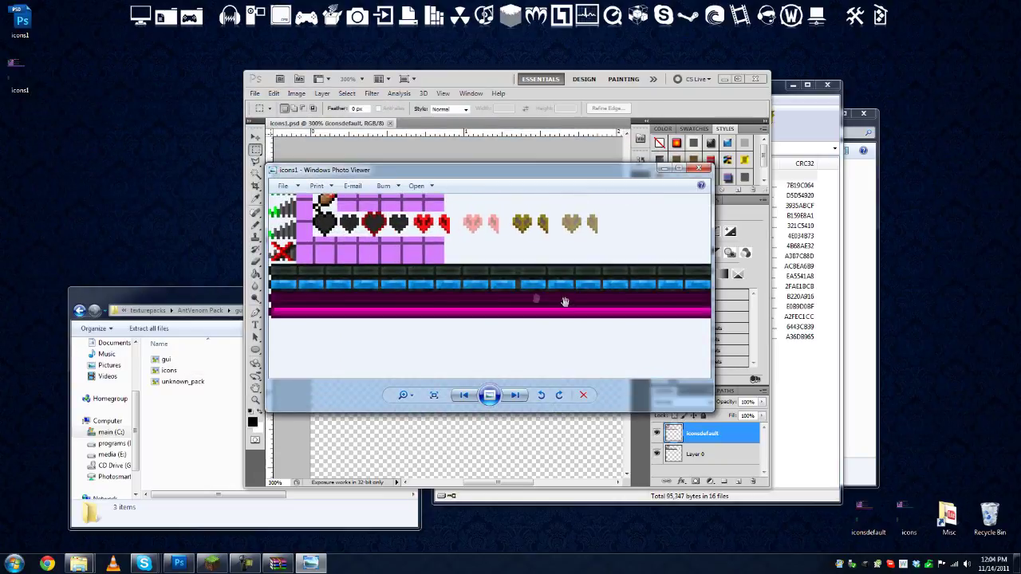
scroll(482, 298, down, 2)
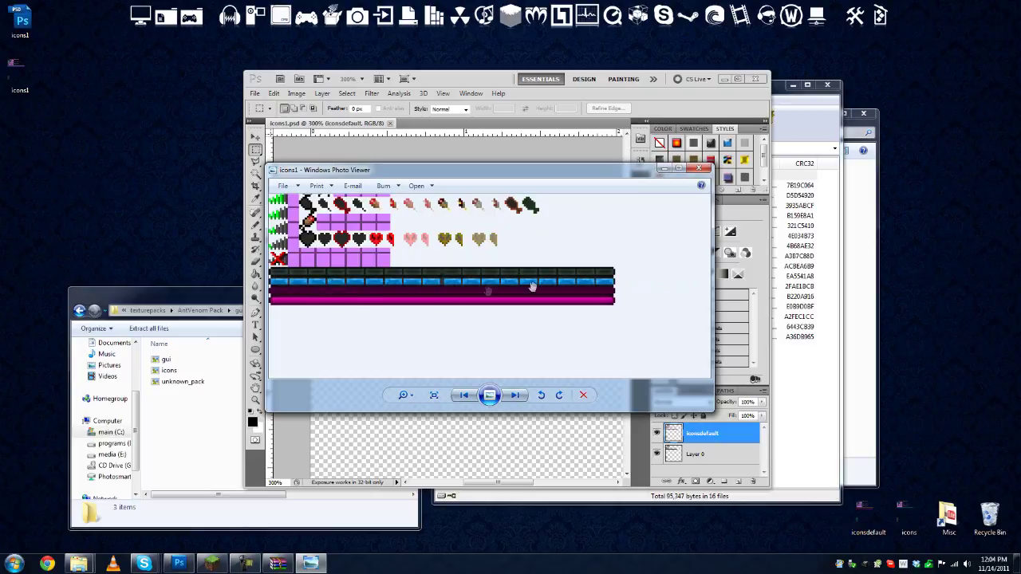
click(700, 169)
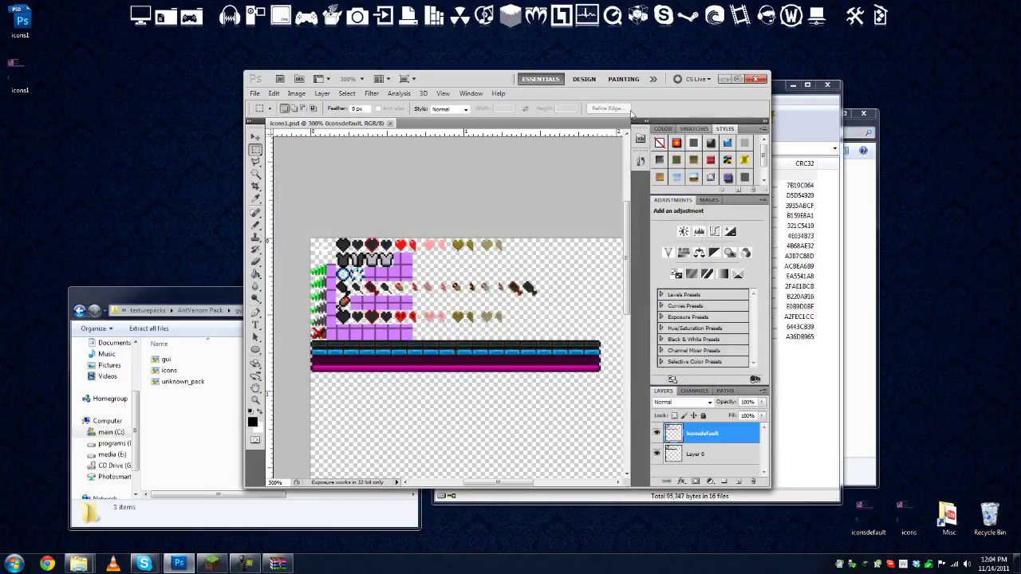
- Delete the old icons PNG from the AntVenom Pack's gui folder
click(160, 421)
click(165, 374)
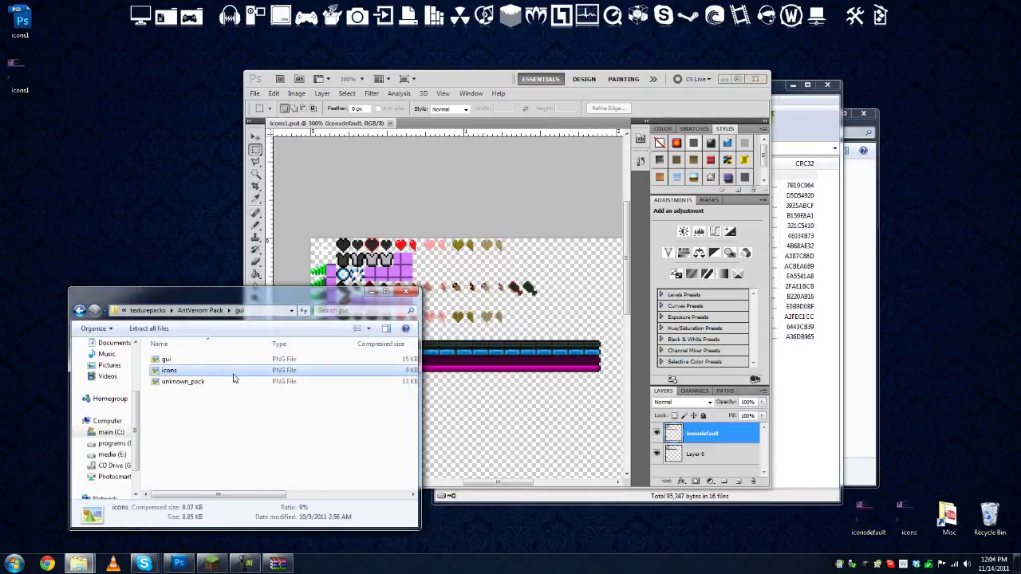
key(Delete)
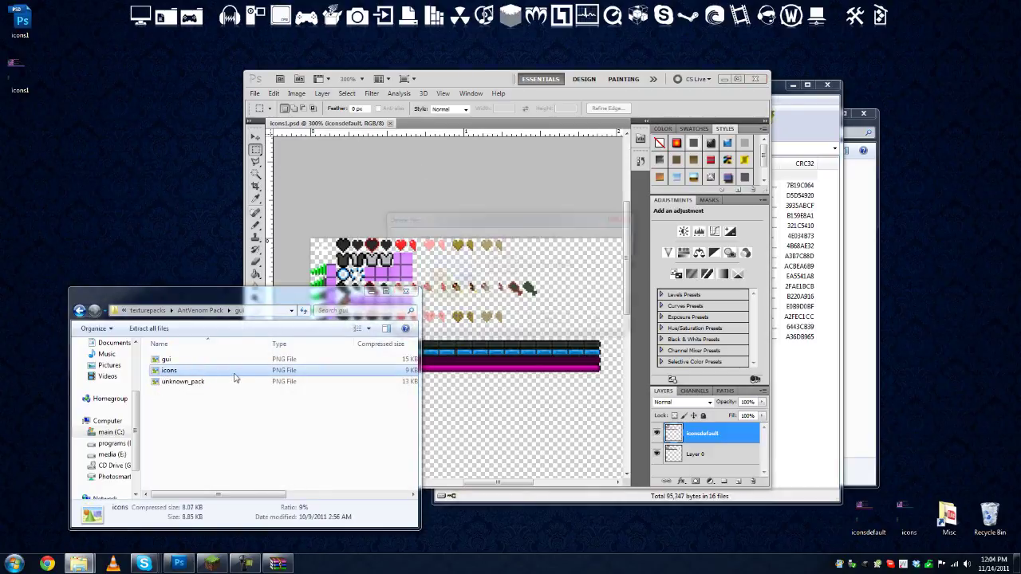
key(Return)
- Move the source images icons and iconsdefault from the Desktop to the Recycle Bin
drag(814, 525, 924, 502)
key(Delete)
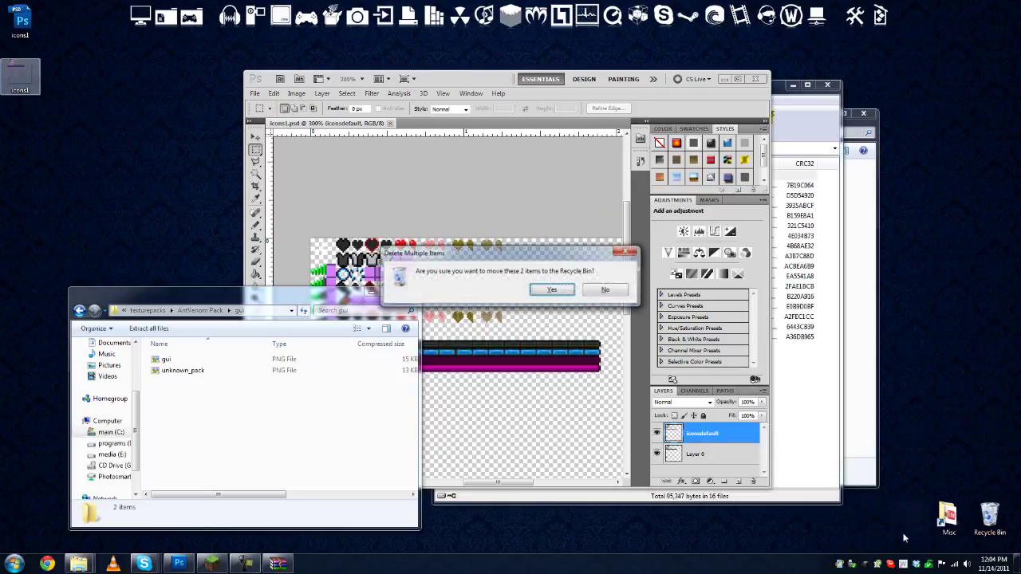
key(Return)
- Rename the icons1 PNG on the Desktop to icons and copy it into the AntVenom Pack's gui folder
right_click(24, 84)
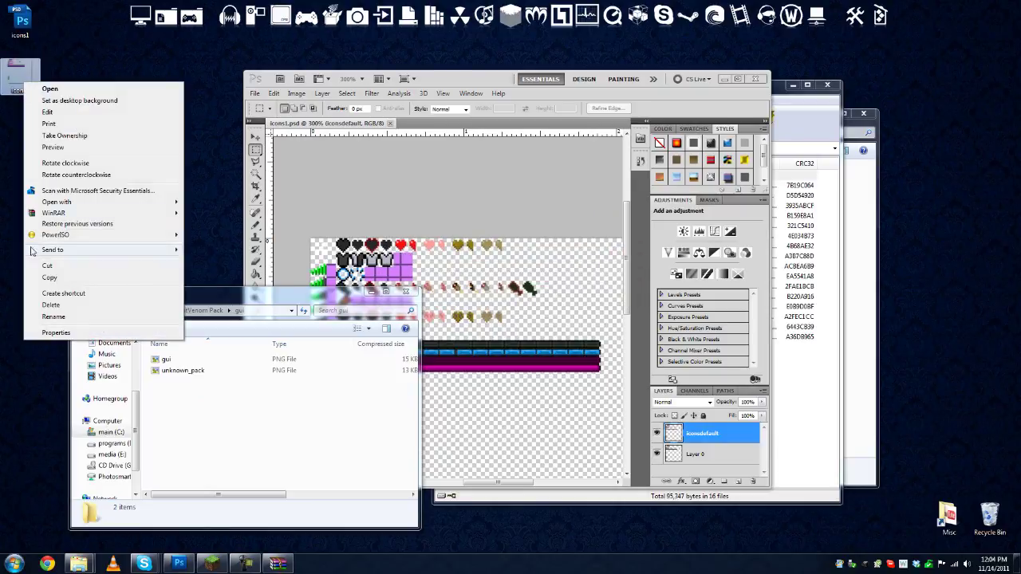
click(52, 317)
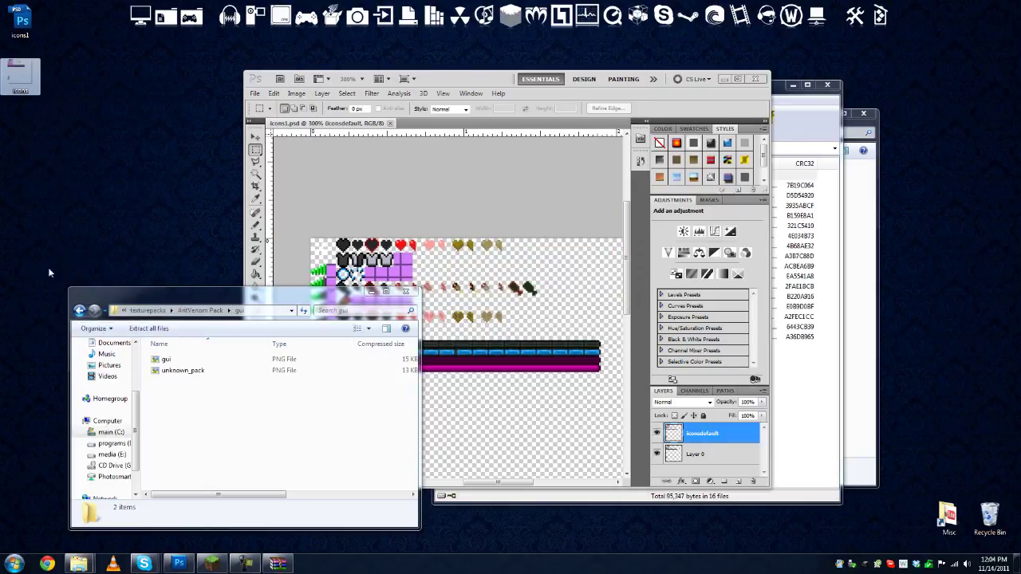
click(38, 139)
drag(12, 62, 67, 144)
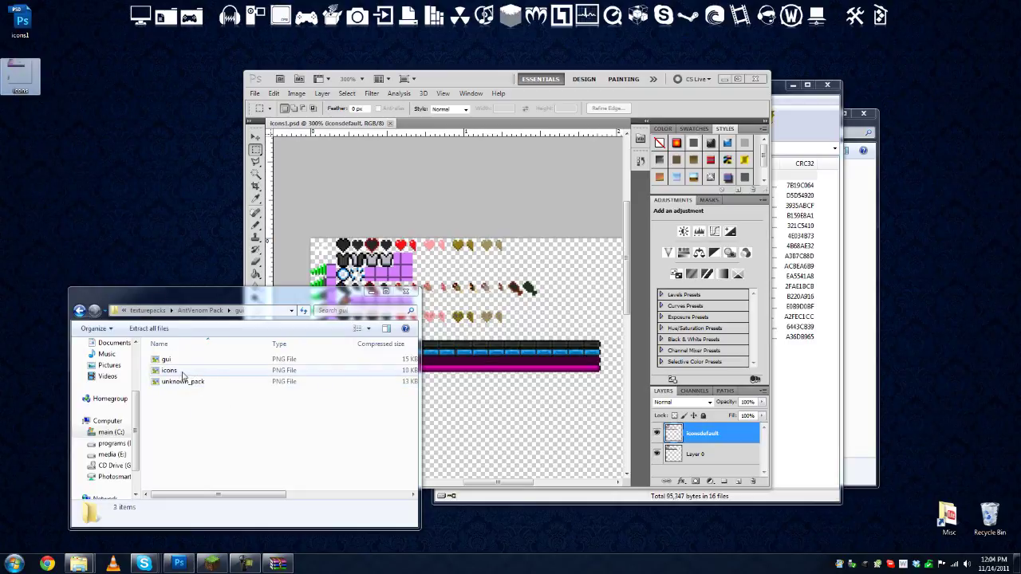
click(169, 372)
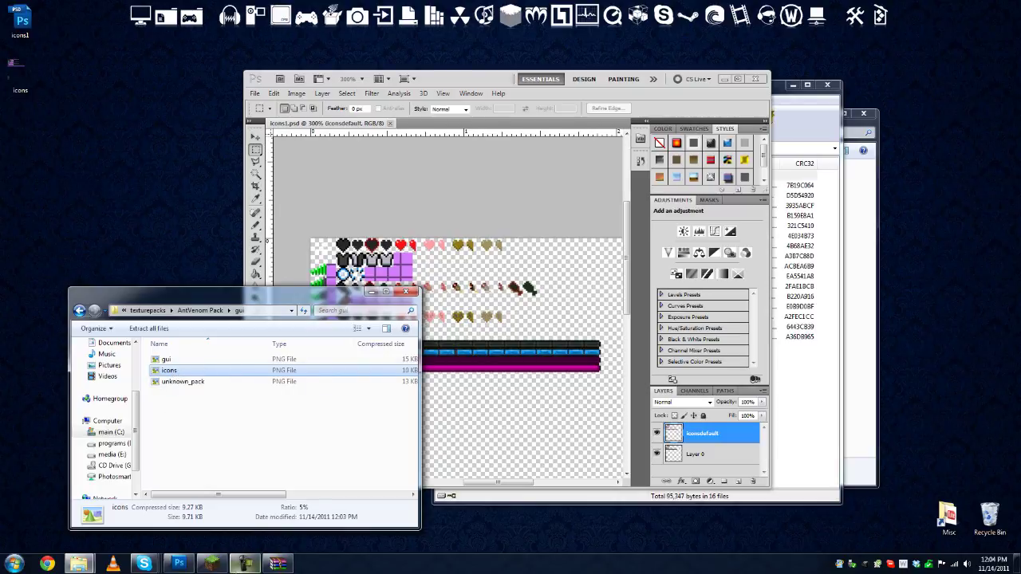
- Switch to Minecraft, load the first singleplayer world to check the boss health bar, and return to the title screen
click(213, 564)
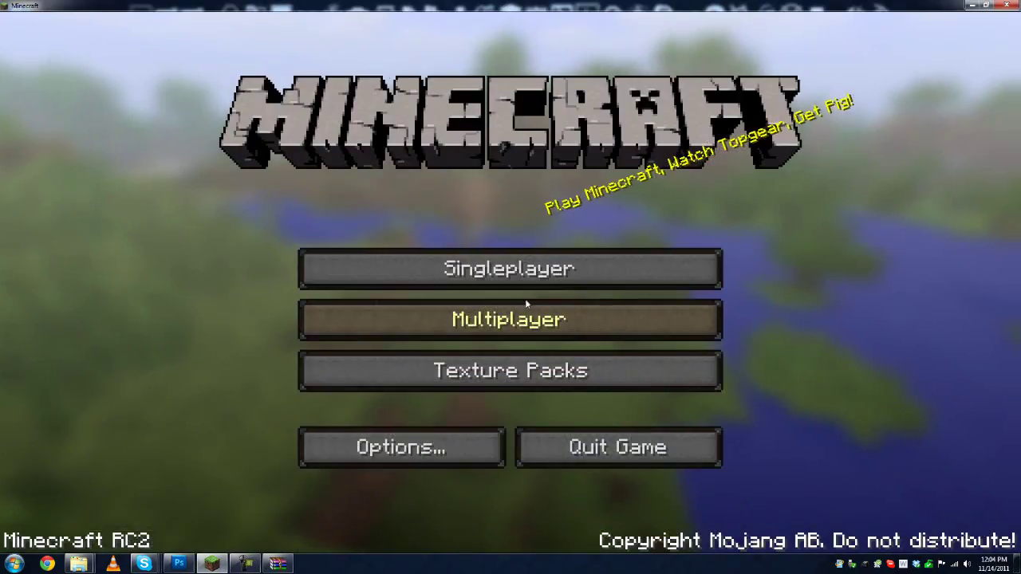
click(519, 275)
click(403, 148)
click(415, 471)
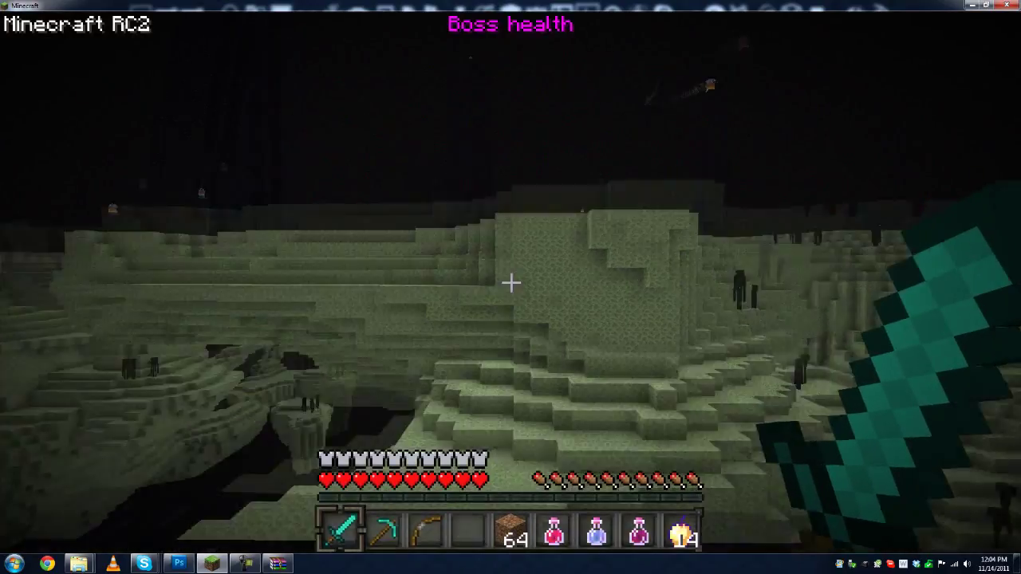
key(Escape)
click(531, 389)
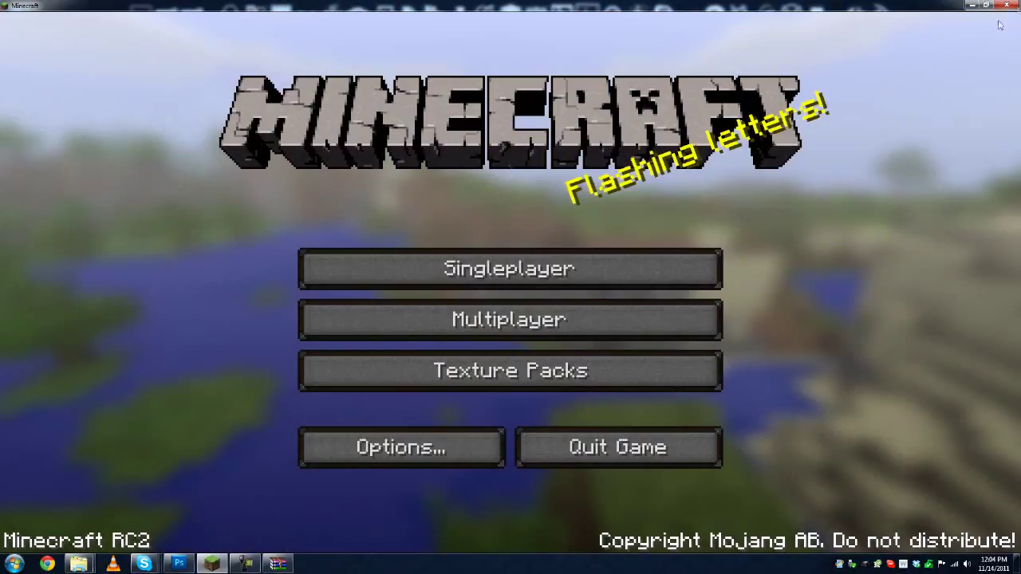
- Restart Minecraft, log in through the launcher with the saved credentials, and load the first singleplayer world
click(1007, 5)
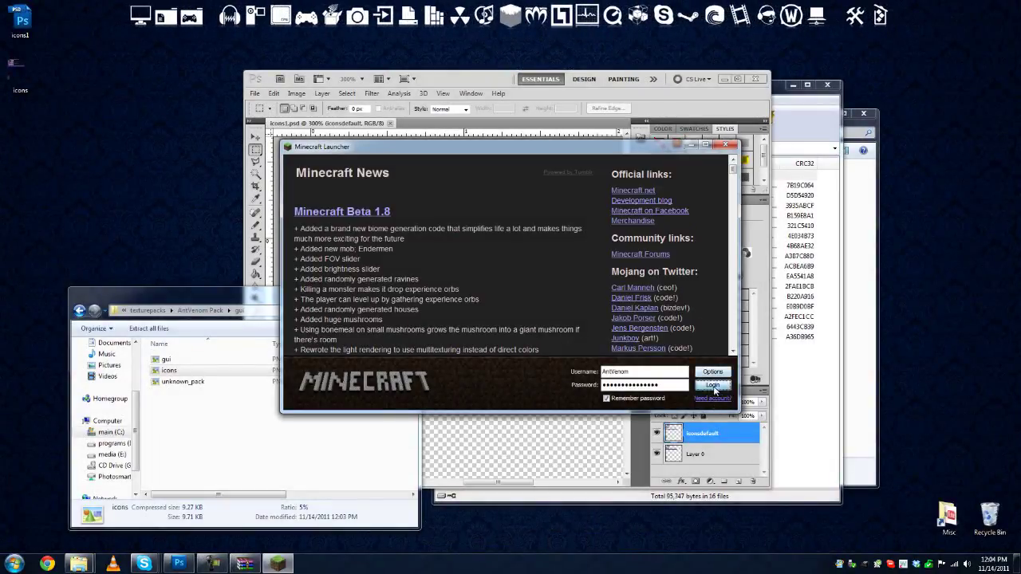
click(713, 387)
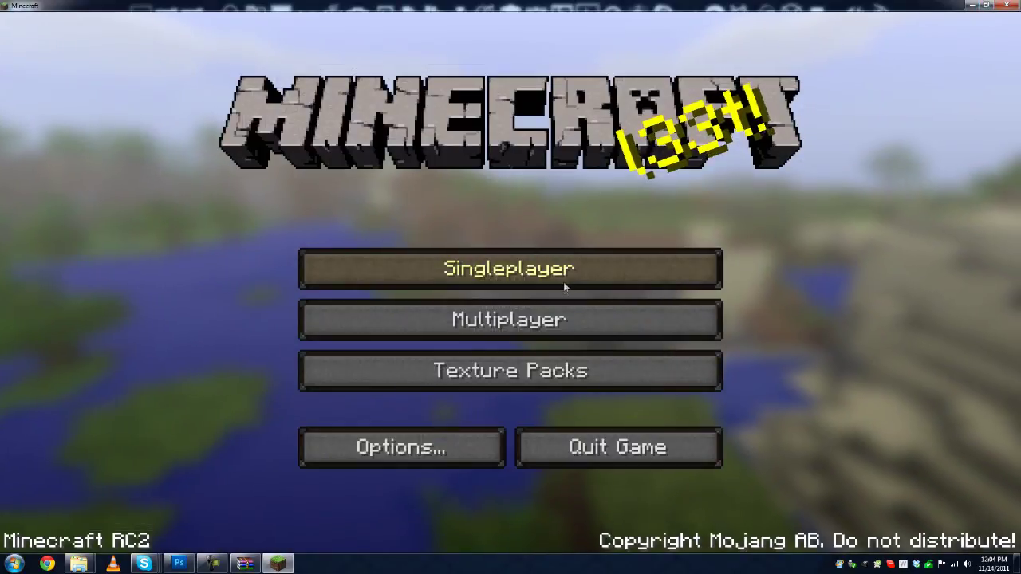
click(563, 274)
click(415, 120)
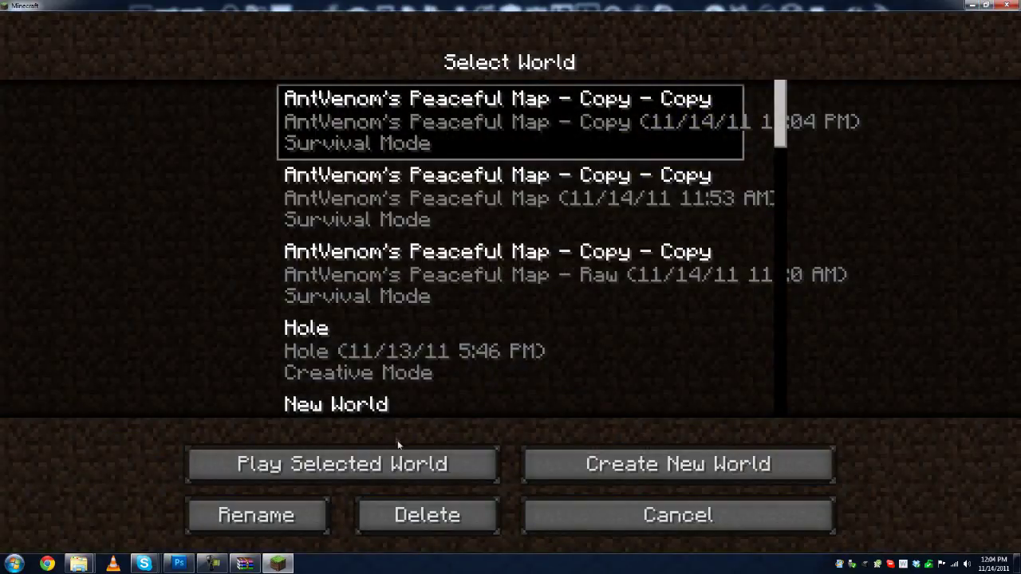
click(399, 447)
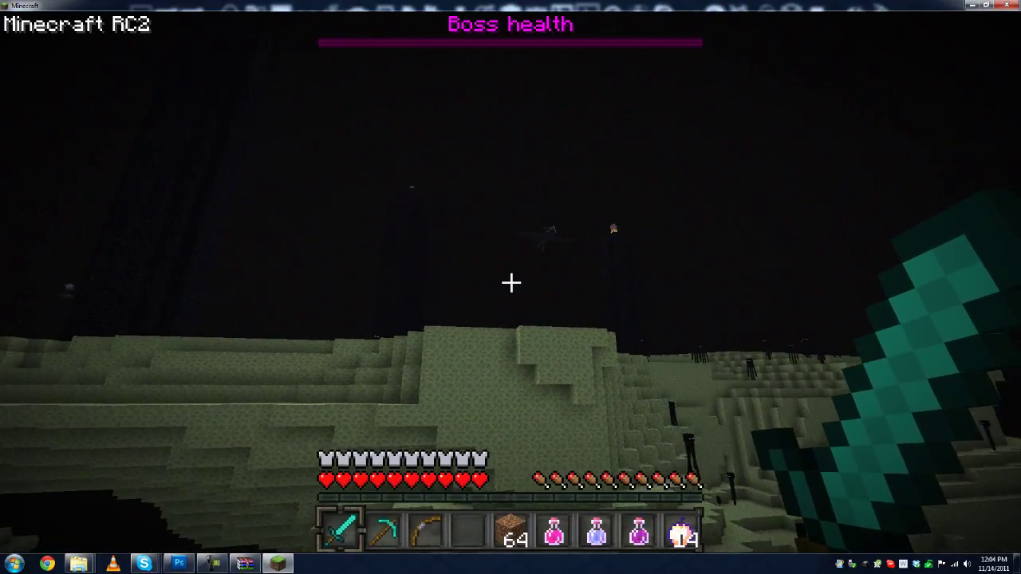
- Build a straight bridge of eight dirt blocks from the obsidian platform toward the End island
scroll(512, 283, down, 4)
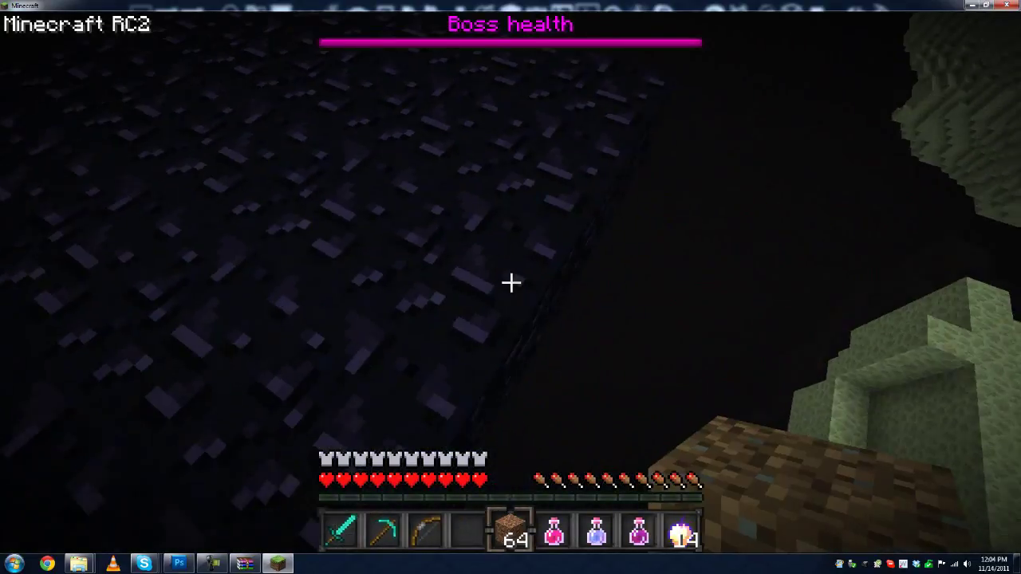
right_click(511, 283)
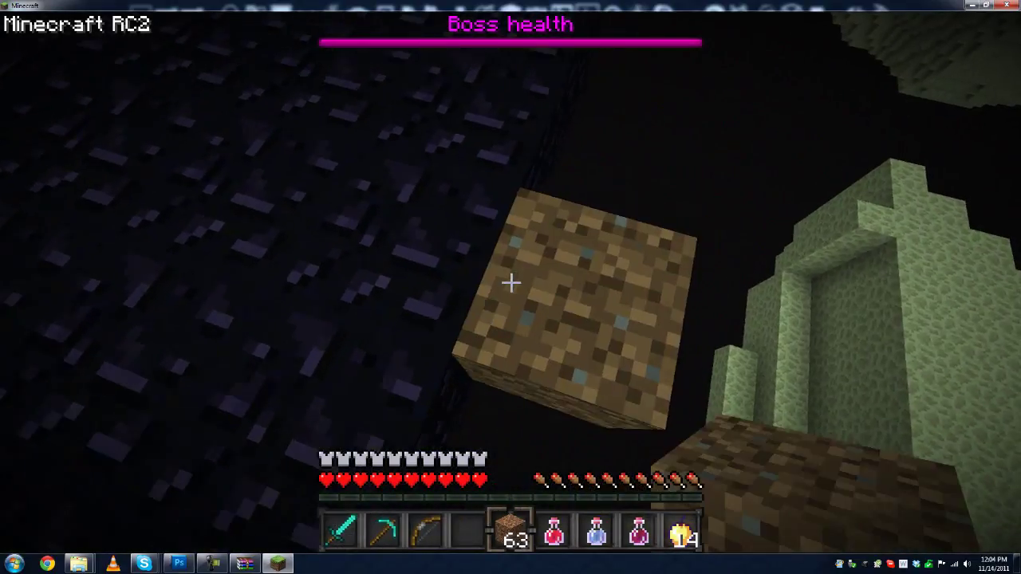
right_click(512, 283)
right_click(511, 283)
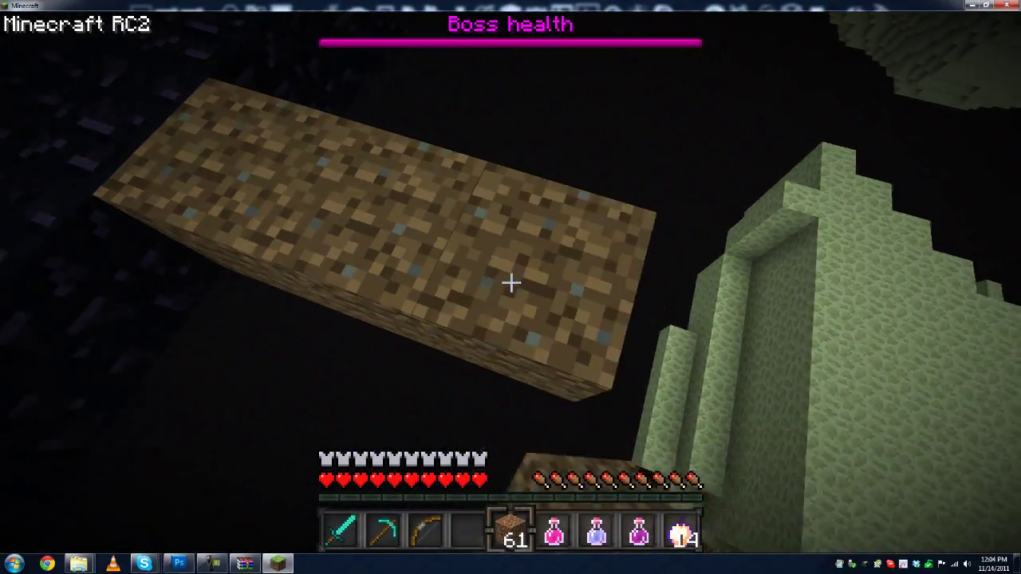
right_click(512, 283)
right_click(511, 283)
right_click(511, 283)
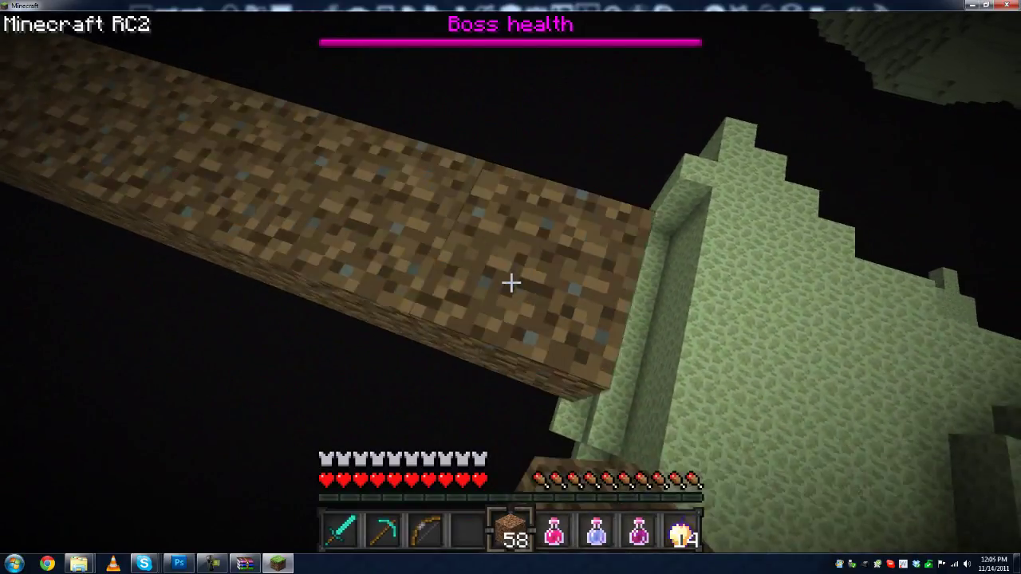
right_click(511, 283)
right_click(511, 283)
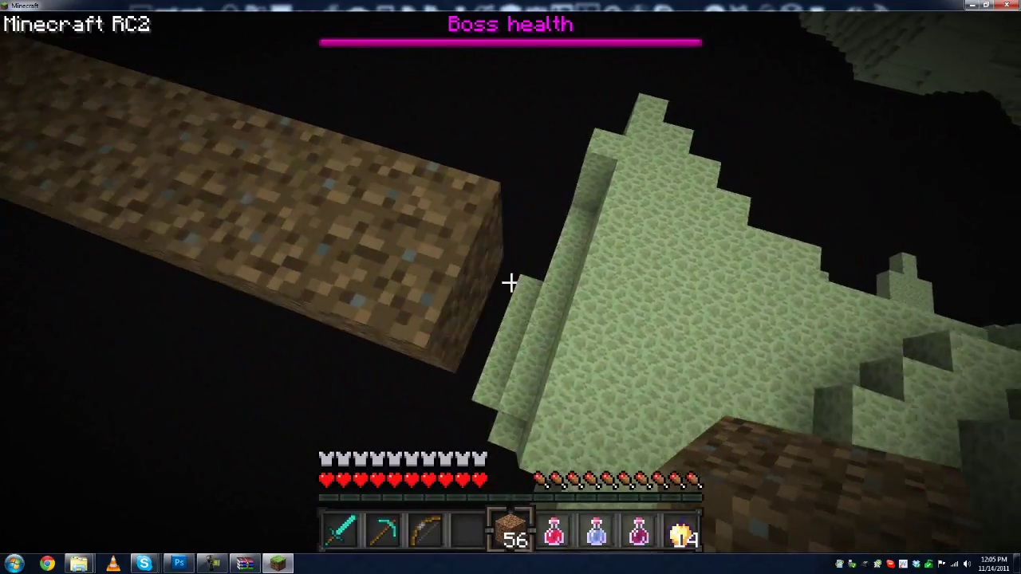
- Equip the diamond sword and attack the Endermen on the End island
key(1)
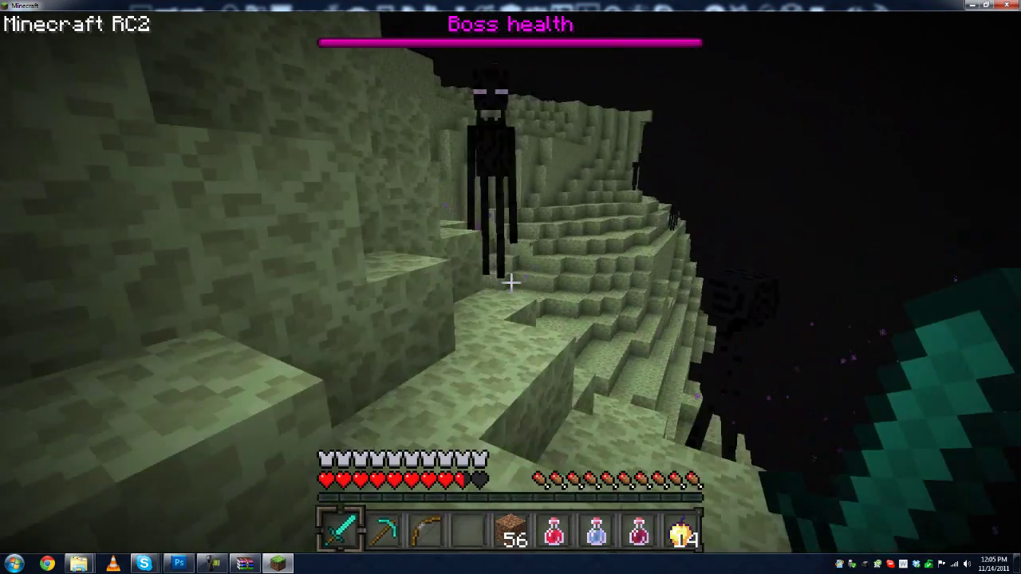
click(512, 283)
click(512, 284)
click(511, 283)
click(511, 283)
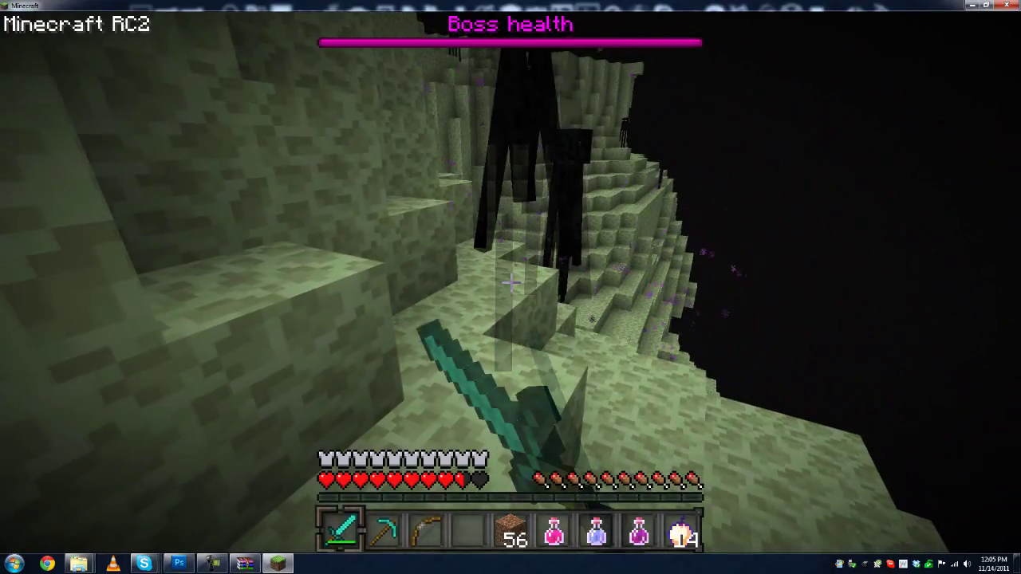
click(512, 283)
click(511, 283)
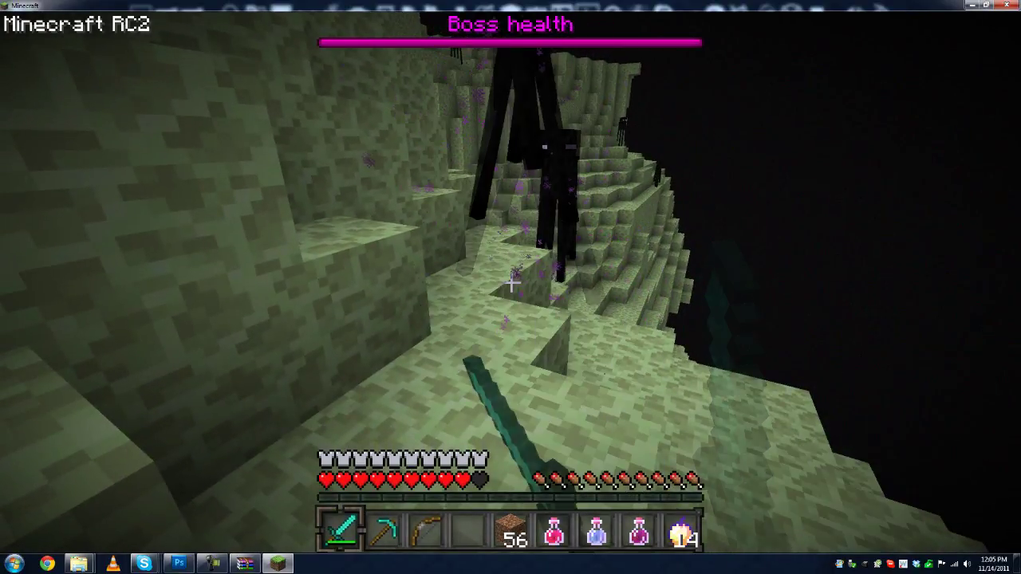
click(511, 283)
click(511, 283)
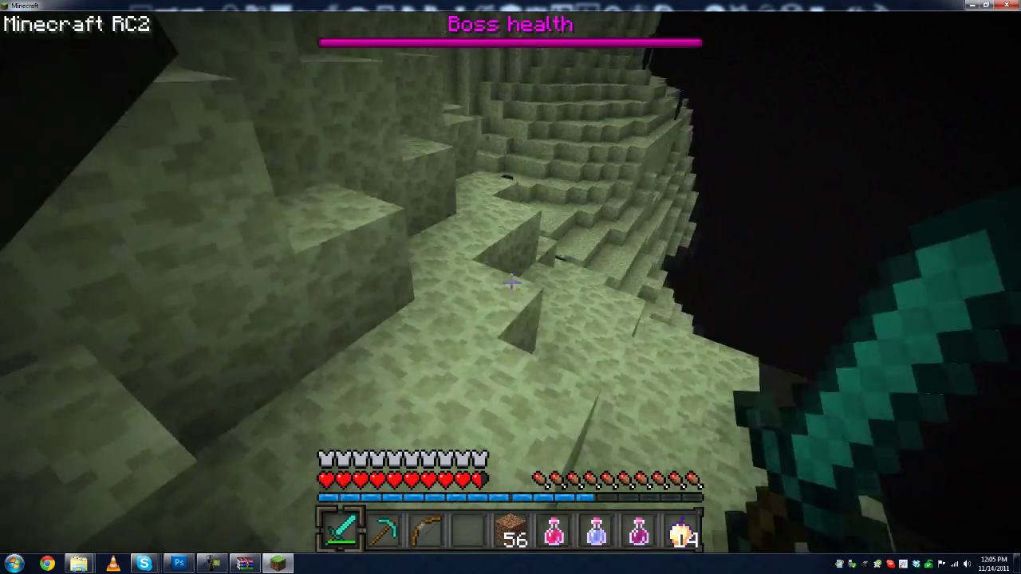
click(512, 283)
click(511, 283)
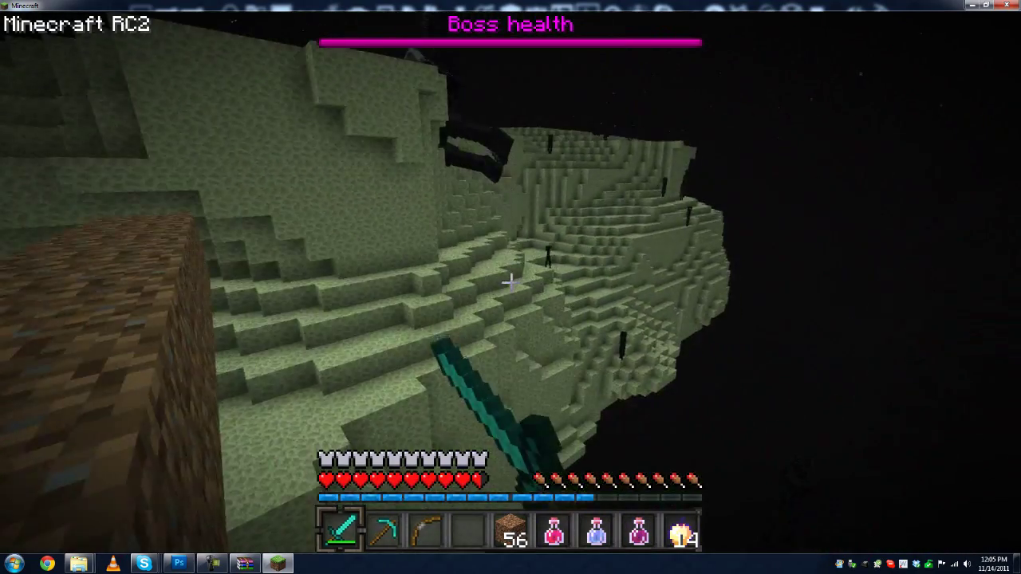
click(511, 283)
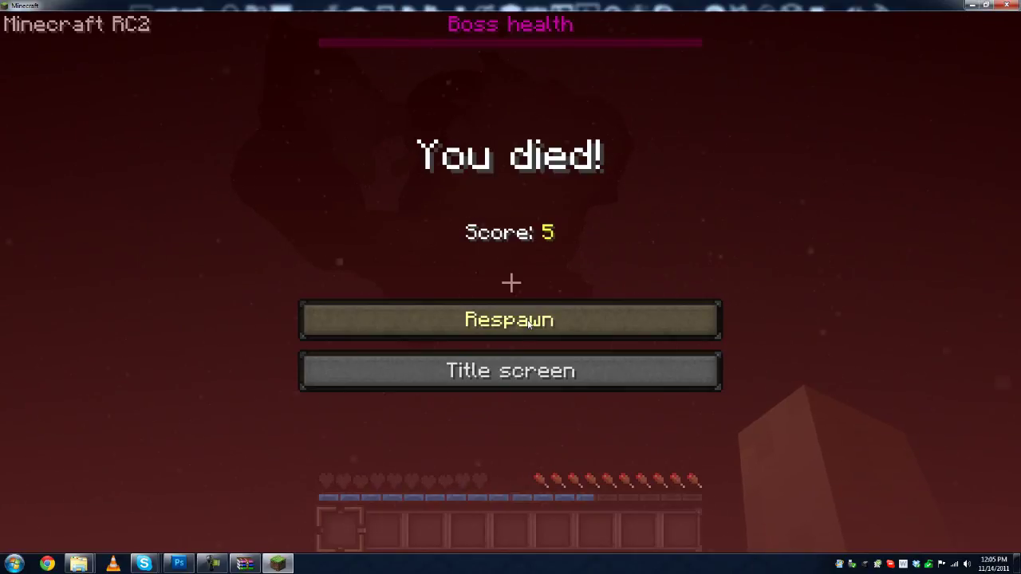
- Respawn after the death and walk out through the wooden door onto the plank bridge over the water
click(527, 322)
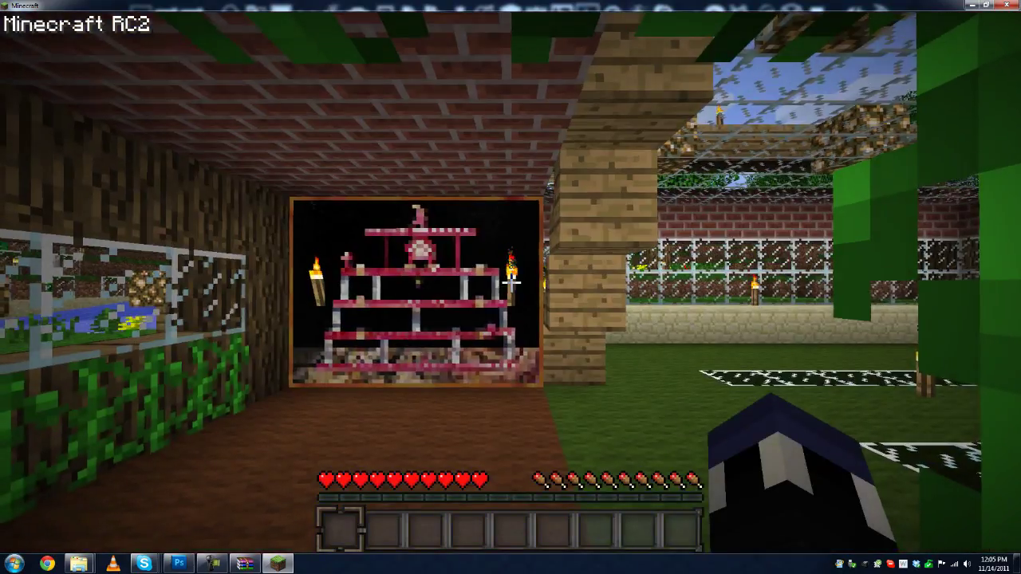
key(w)
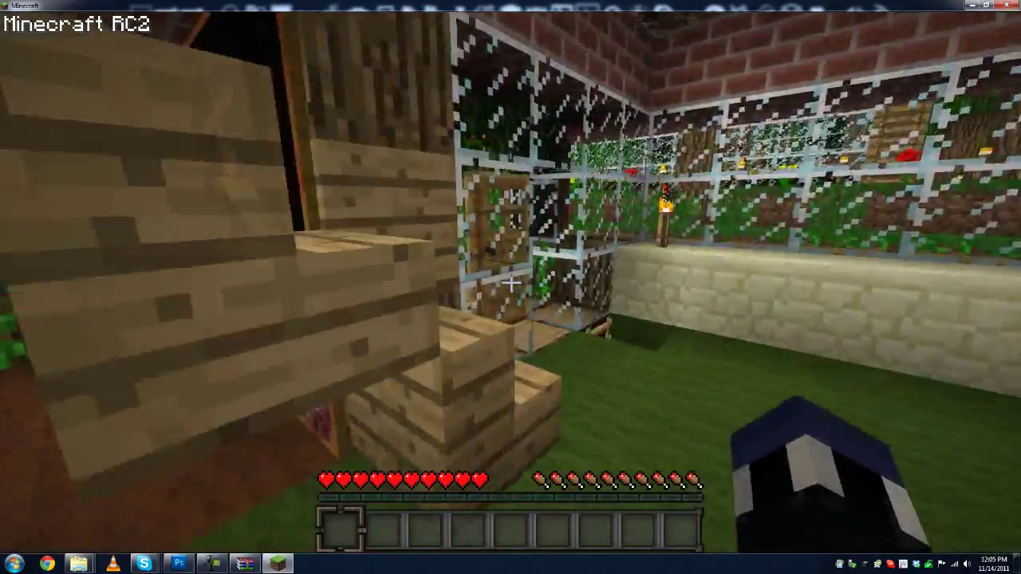
key(w)
right_click(510, 284)
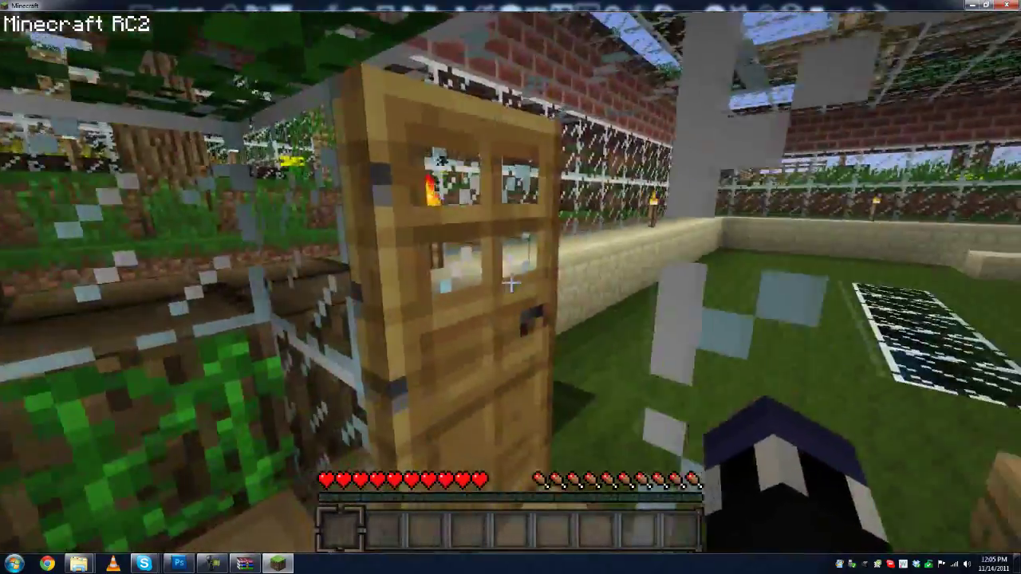
key(w)
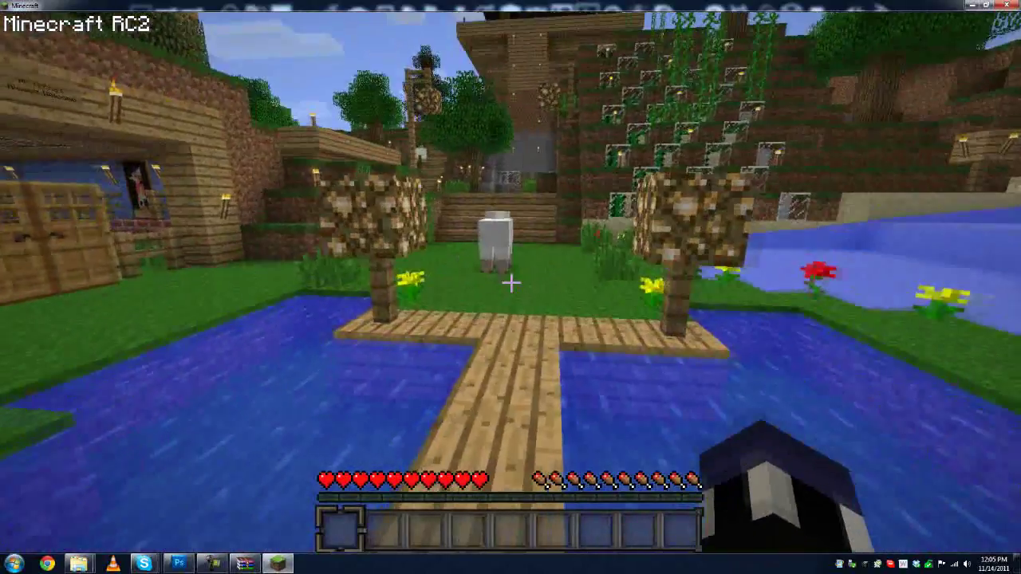
key(w)
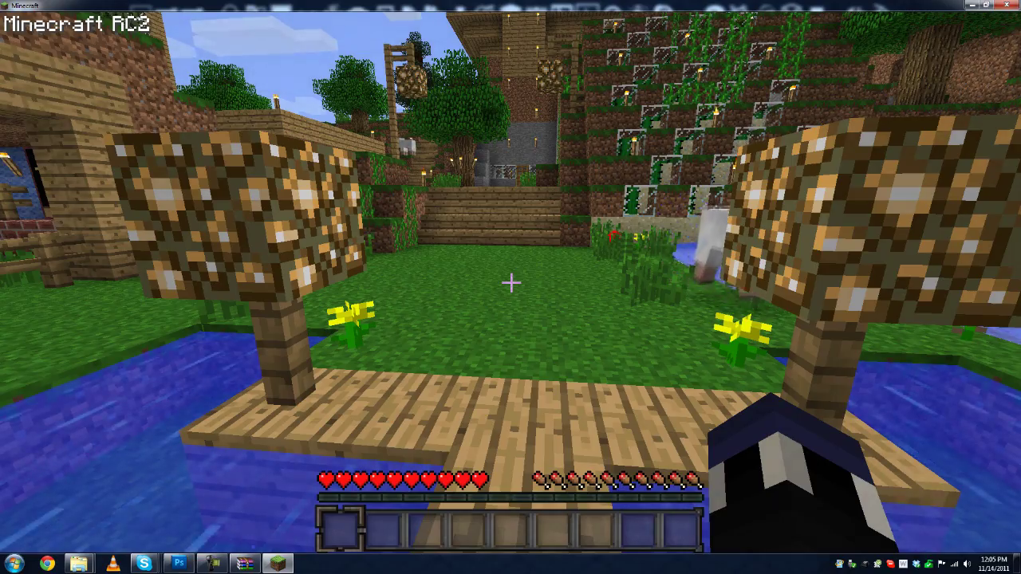
- Cross from the plank bridge onto the grass and follow the sheep beside the pond
key(w)
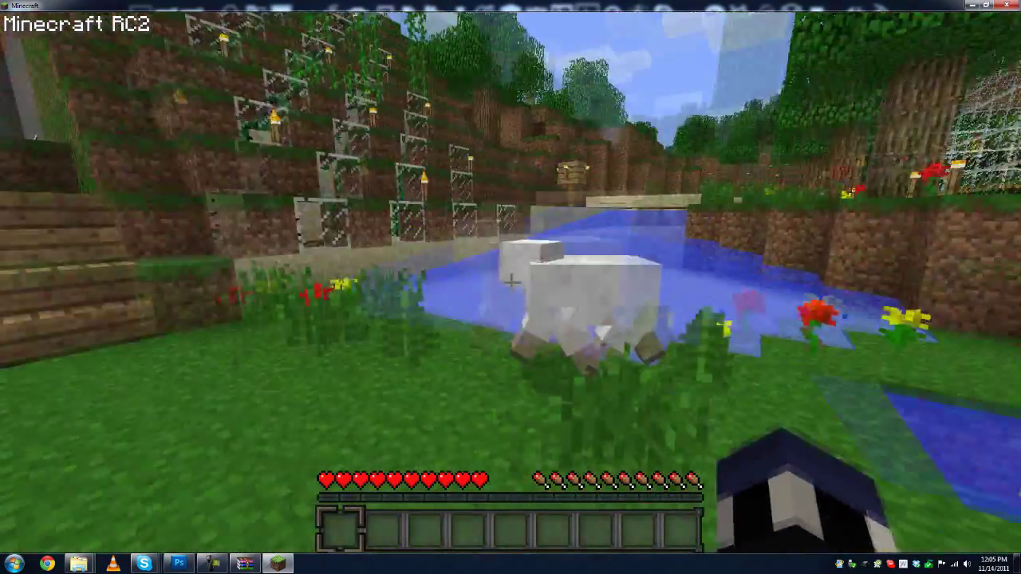
key(w)
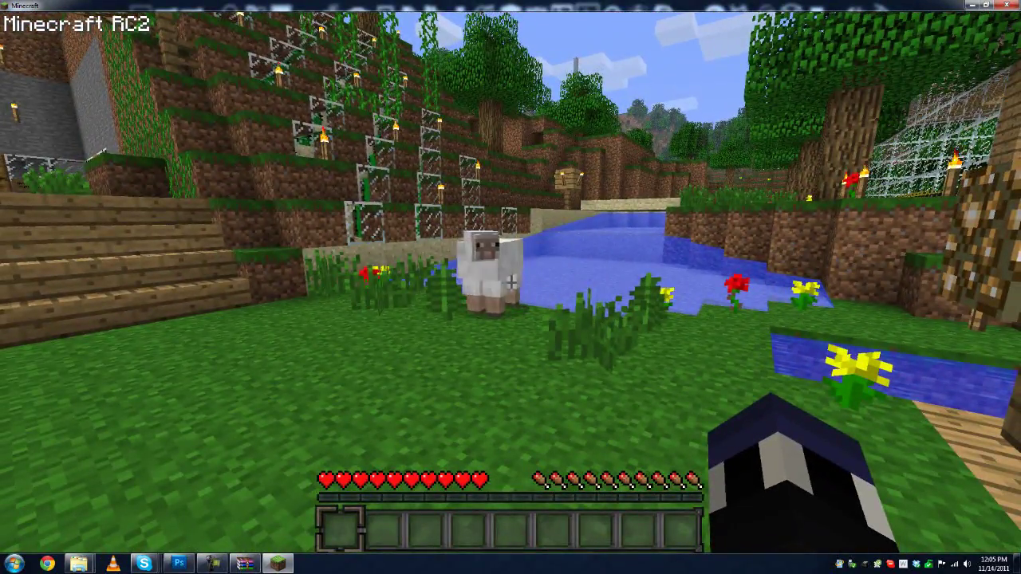
key(w)
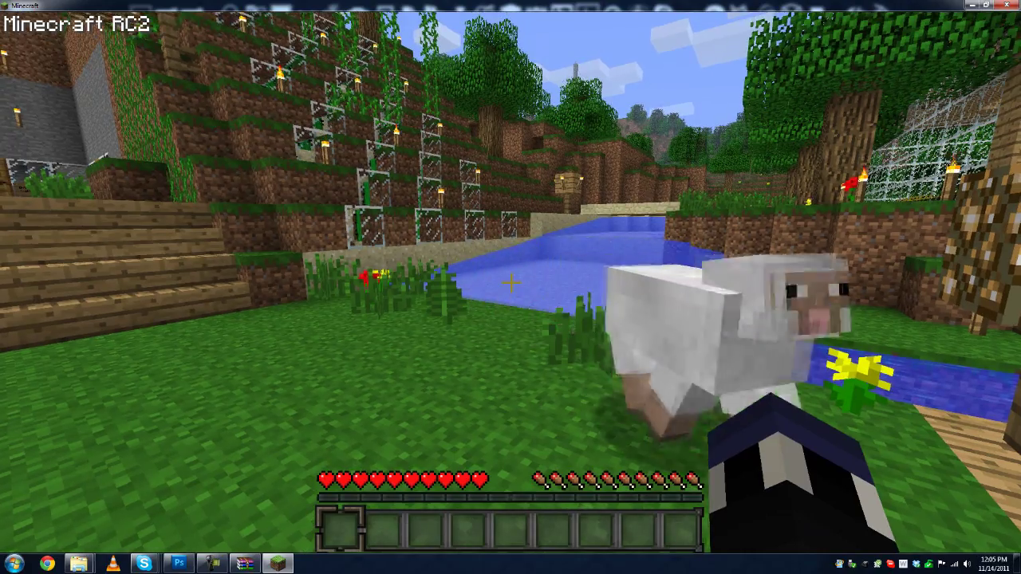
key(w)
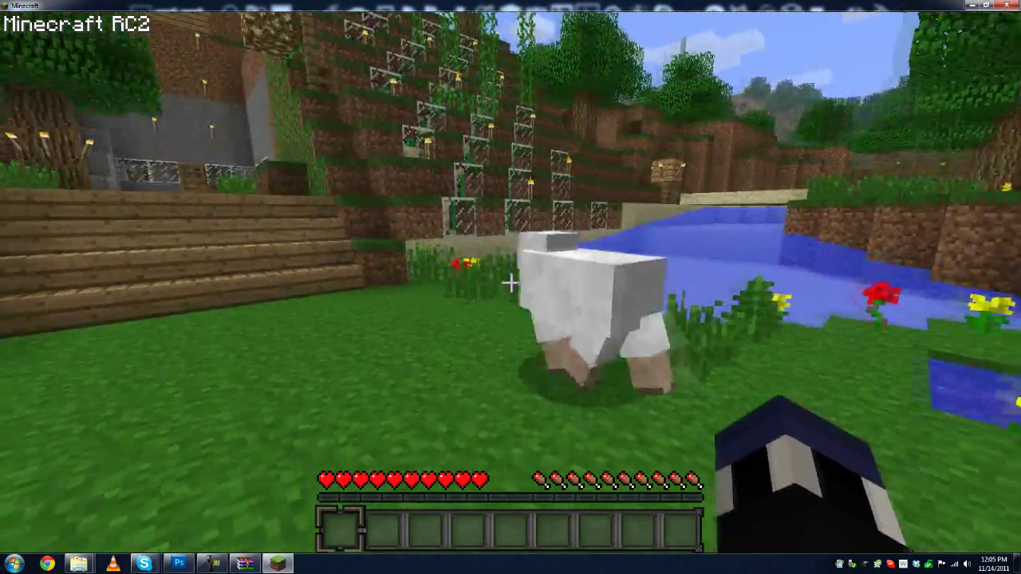
key(w)
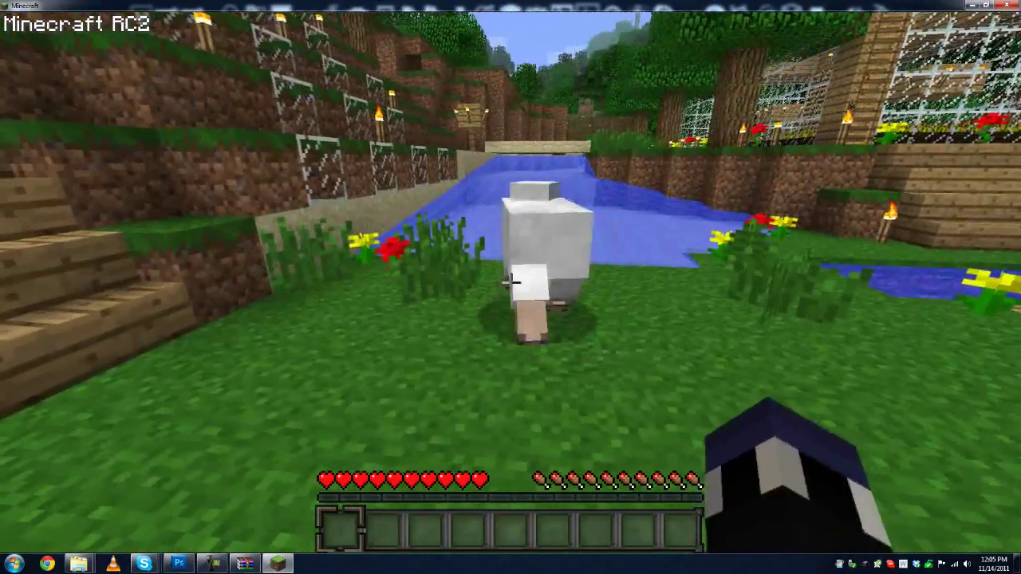
key(s)
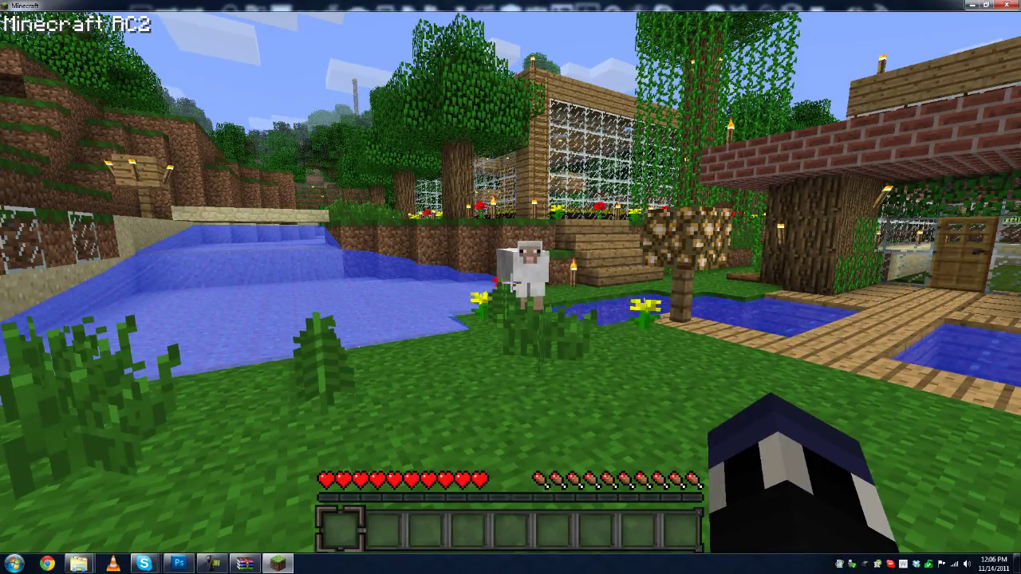
key(d)
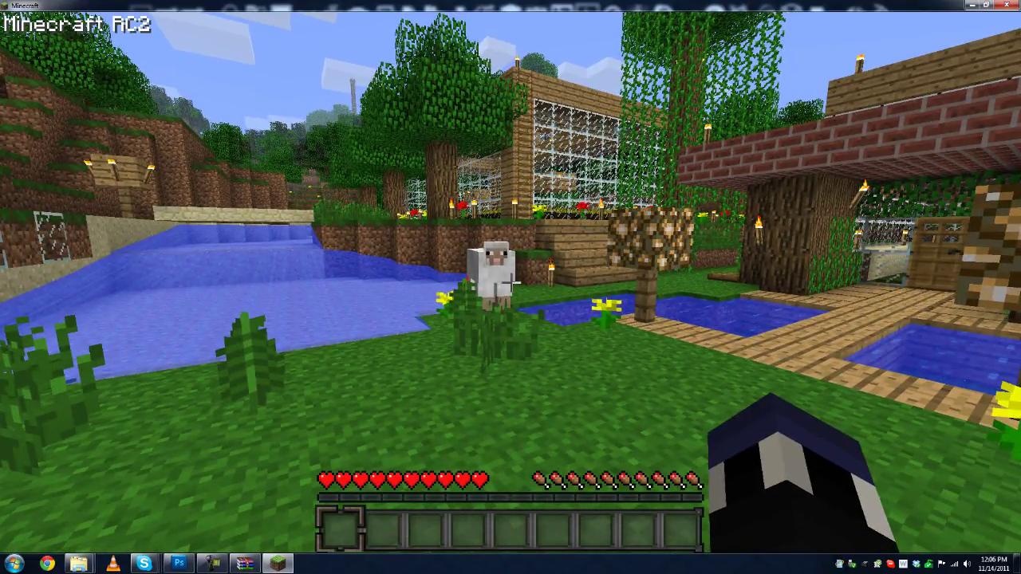